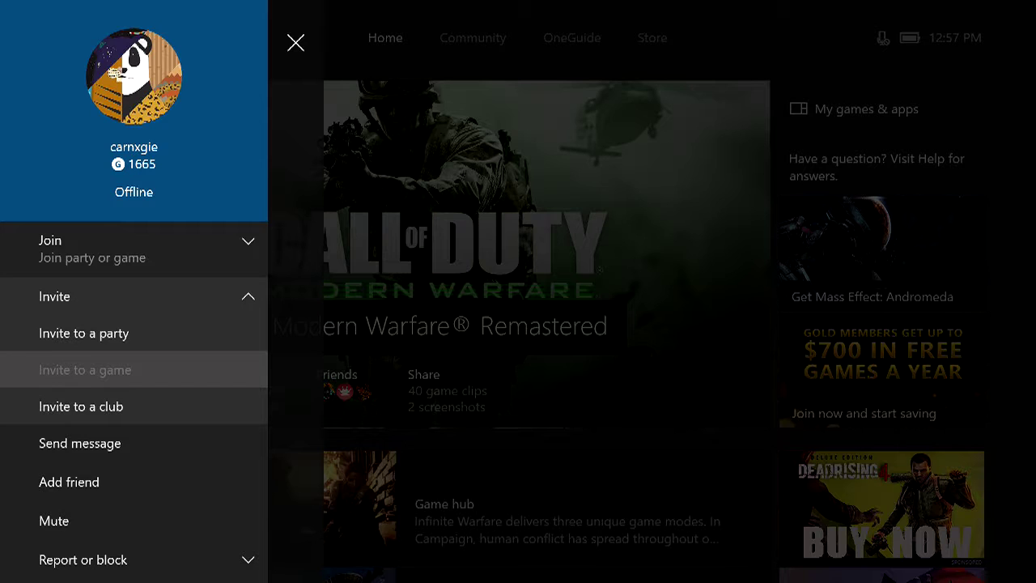
Send the first person a Modern Warfare Remastered game invite from their profile
{"action": "key", "text": "Escape"}
{"action": "key", "text": "Down"}
{"action": "key", "text": "Down"}
{"action": "key", "text": "Return"}
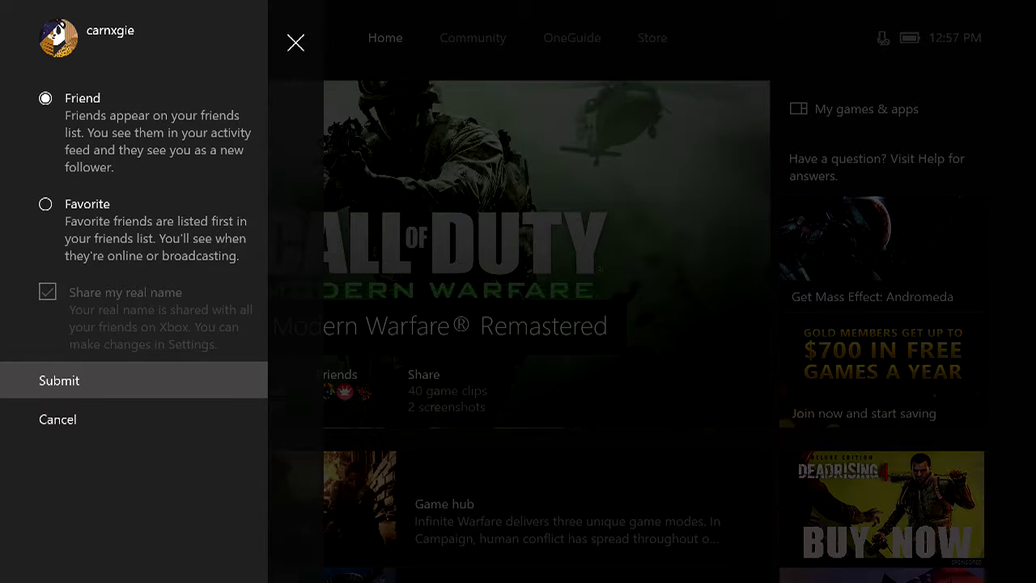
{"action": "key", "text": "Return"}
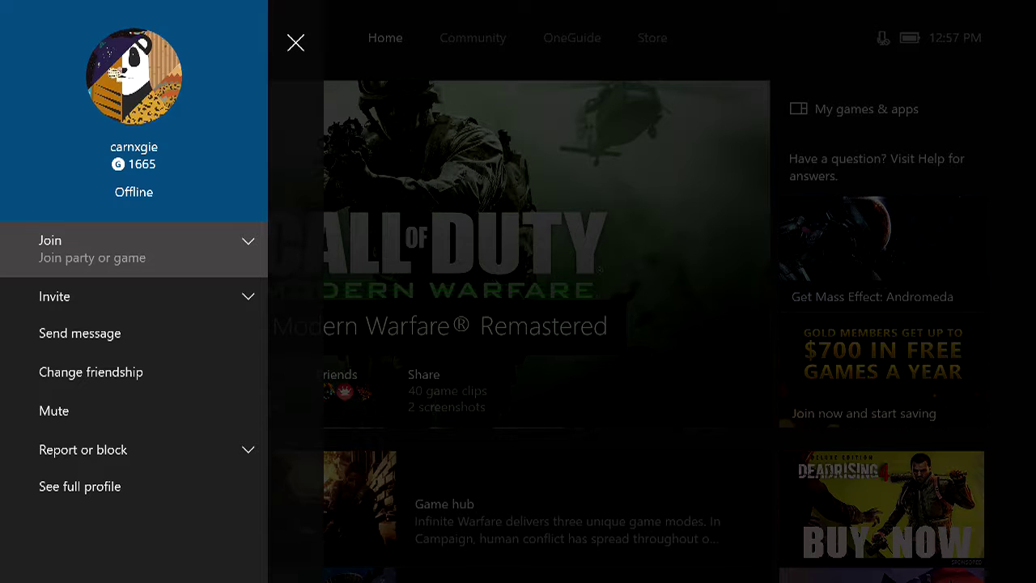
{"action": "key", "text": "Down"}
{"action": "key", "text": "Return"}
{"action": "key", "text": "Down"}
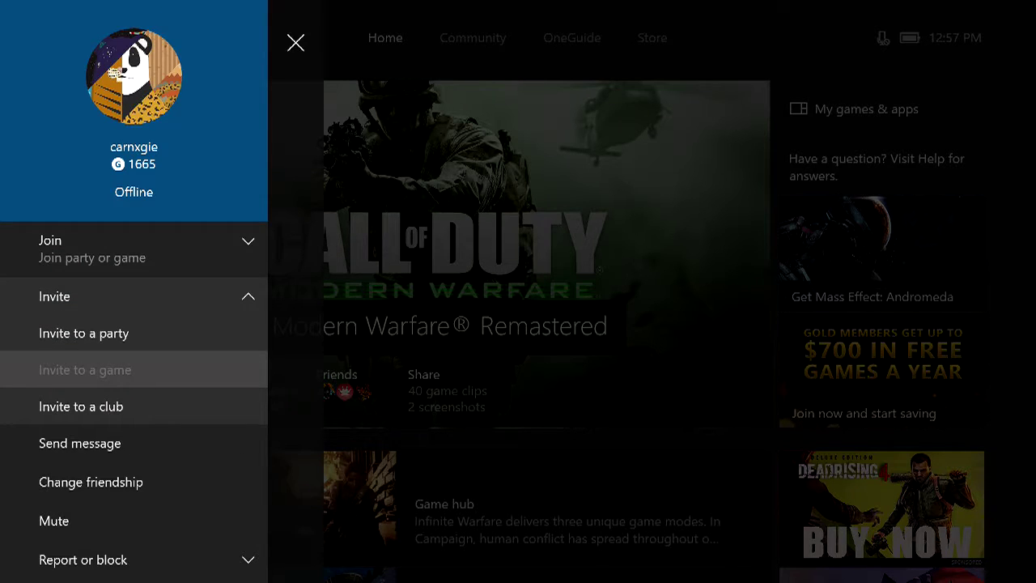
{"action": "key", "text": "Return"}
{"action": "key", "text": "Escape"}
{"action": "key", "text": "Escape"}
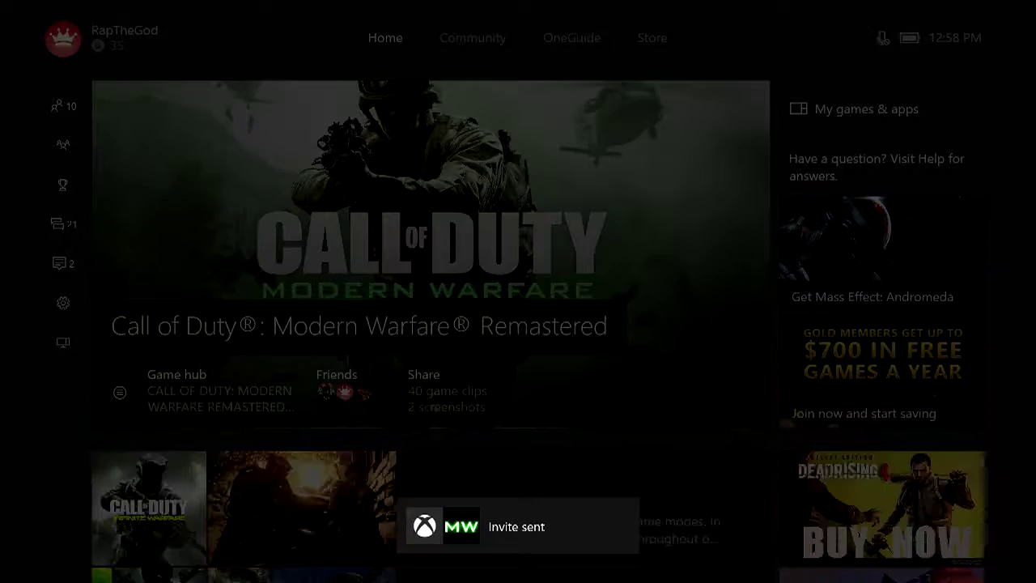
Invite the friend playing Modern Warfare to the game, then close the friends guide
{"action": "key", "text": "Left"}
{"action": "key", "text": "Down"}
{"action": "key", "text": "Down"}
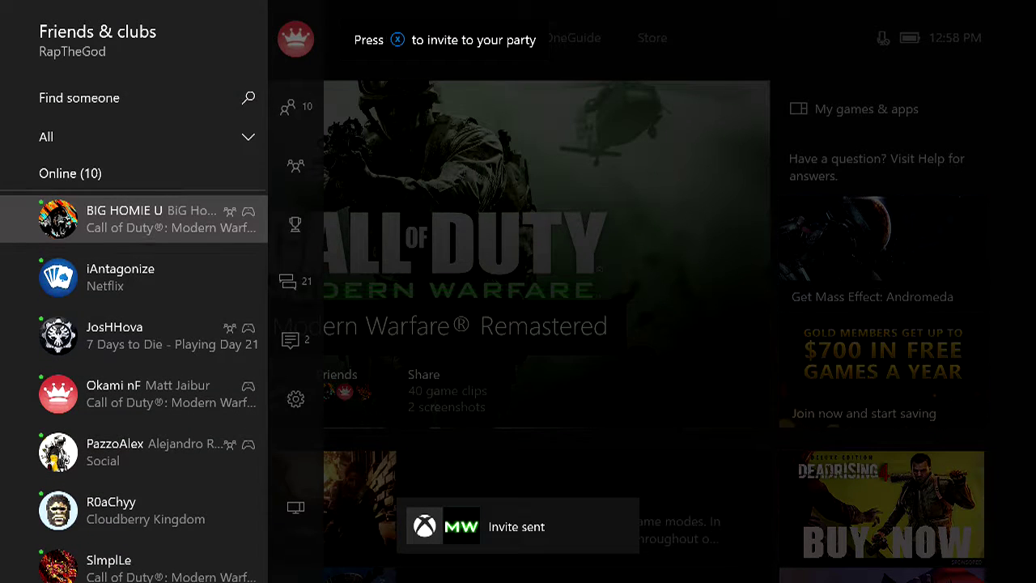
{"action": "key", "text": "Return"}
{"action": "key", "text": "Down"}
{"action": "key", "text": "Return"}
{"action": "key", "text": "Down"}
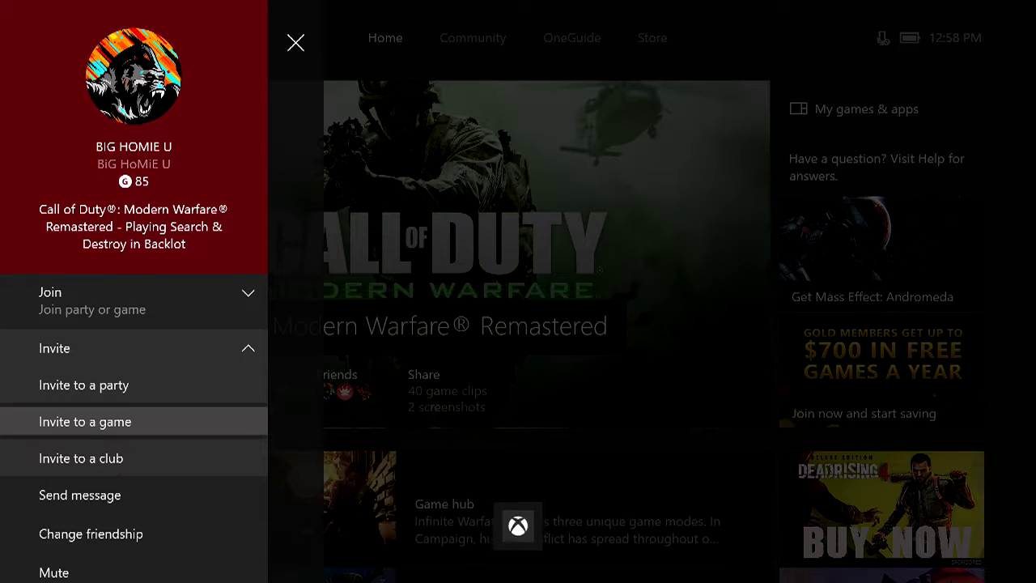
{"action": "key", "text": "Return"}
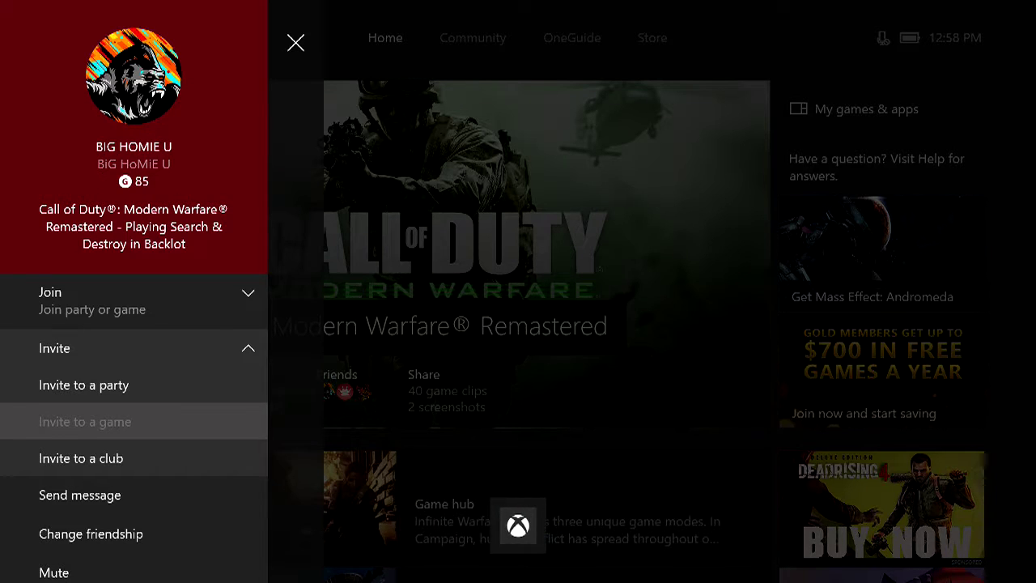
{"action": "key", "text": "Escape"}
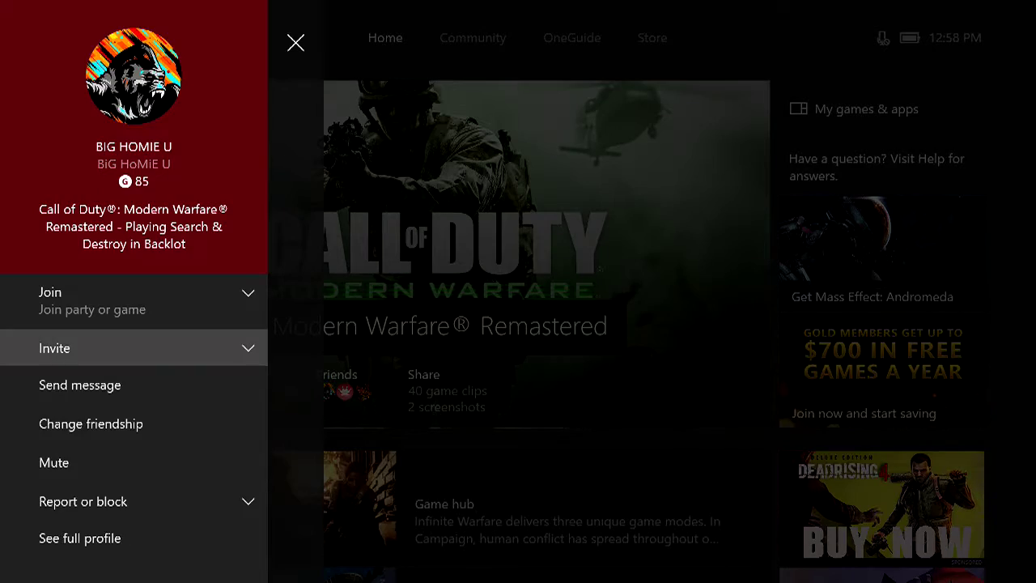
{"action": "key", "text": "Escape"}
{"action": "key", "text": "Escape"}
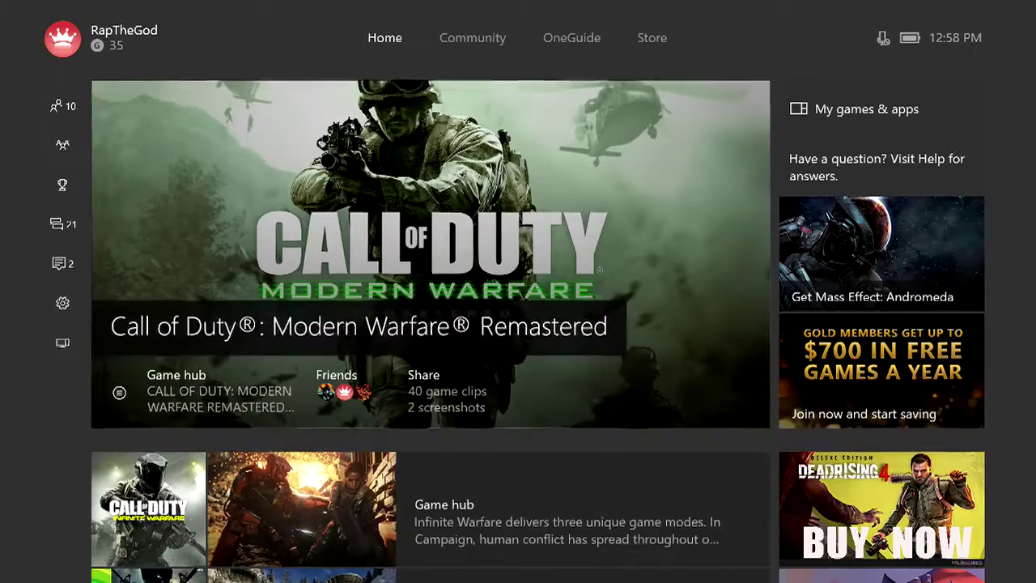
Resume Modern Warfare Remastered's Private Match lobby, which is waiting for the host
{"action": "key", "text": "Return"}
{"action": "key", "text": "y"}
{"action": "key", "text": "Escape"}
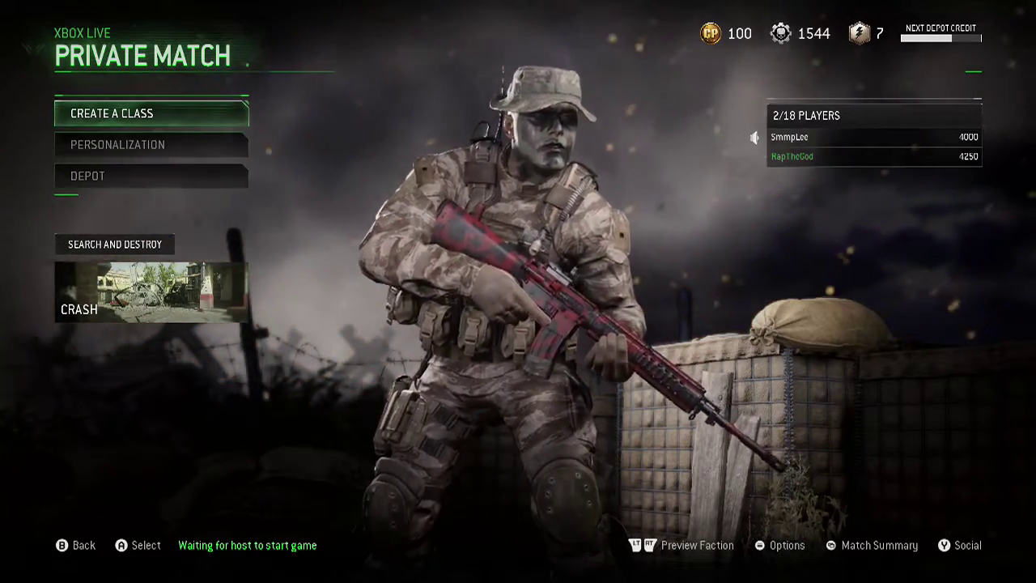
Invite the first friend in the game's Social list to the game from their profile
{"action": "key", "text": "y"}
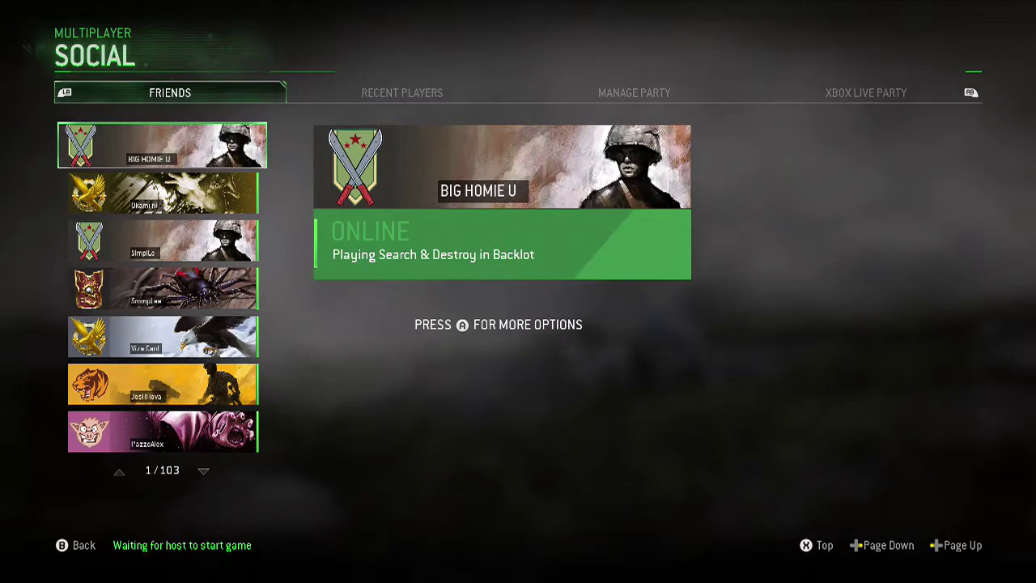
{"action": "key", "text": "Down"}
{"action": "key", "text": "Up"}
{"action": "key", "text": "Return"}
{"action": "key", "text": "Down"}
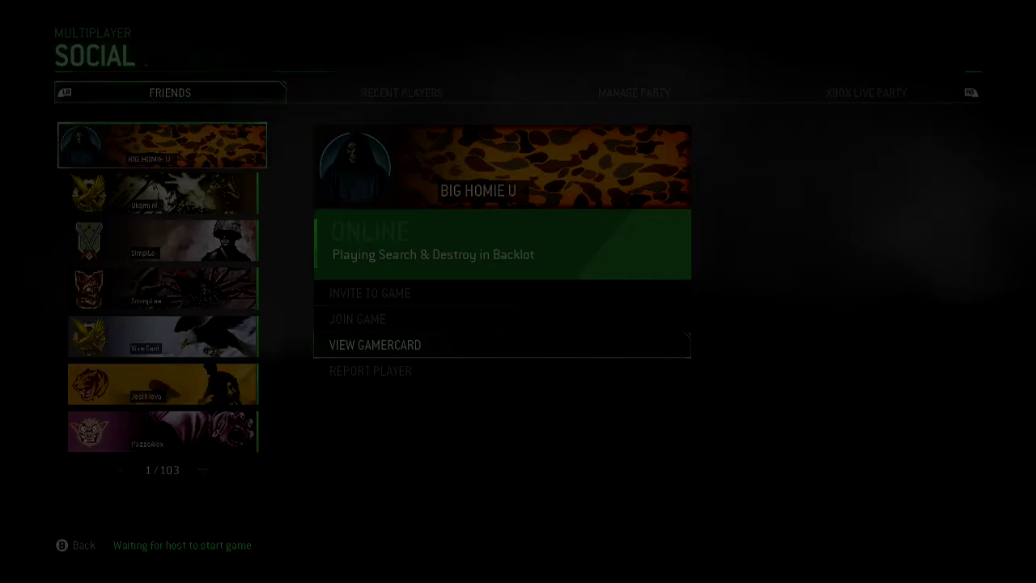
{"action": "key", "text": "Down"}
{"action": "key", "text": "Return"}
{"action": "key", "text": "Down"}
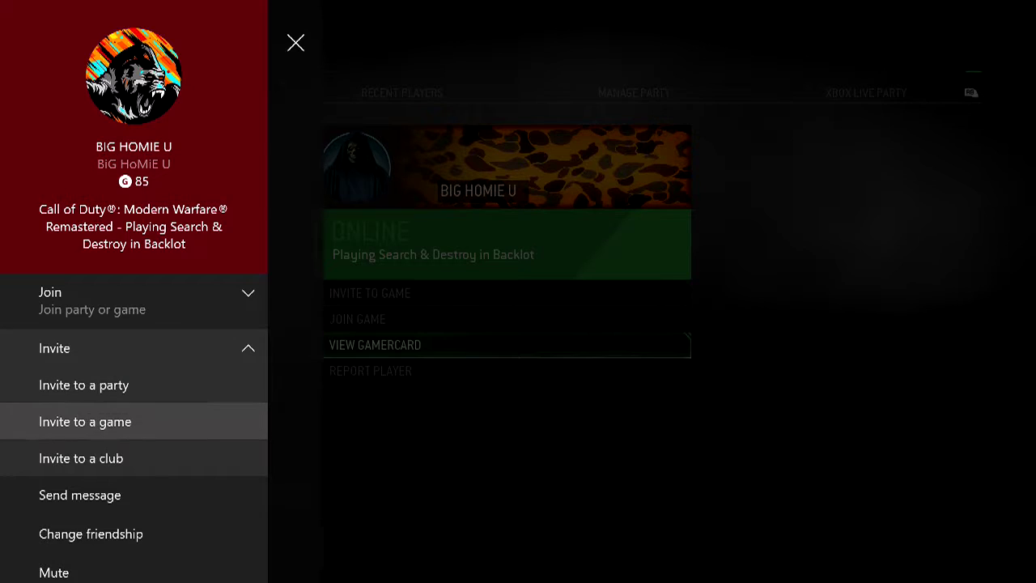
{"action": "key", "text": "Return"}
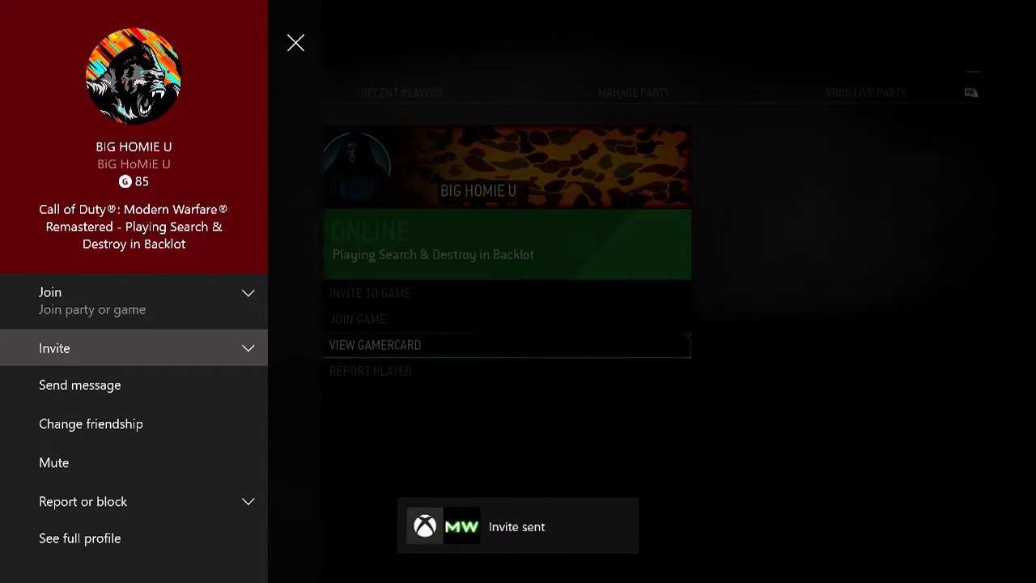
{"action": "key", "text": "Escape"}
{"action": "key", "text": "Escape"}
Scroll through the rest of the friends list, return to the lobby, and bring up the Xbox guide
{"action": "key", "text": "Down"}
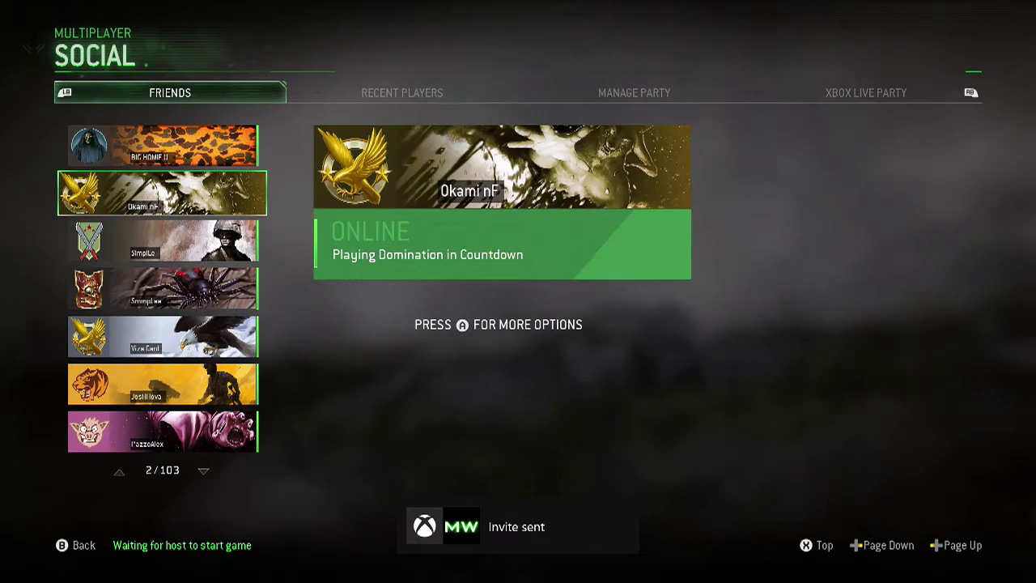
{"action": "key", "text": "Down"}
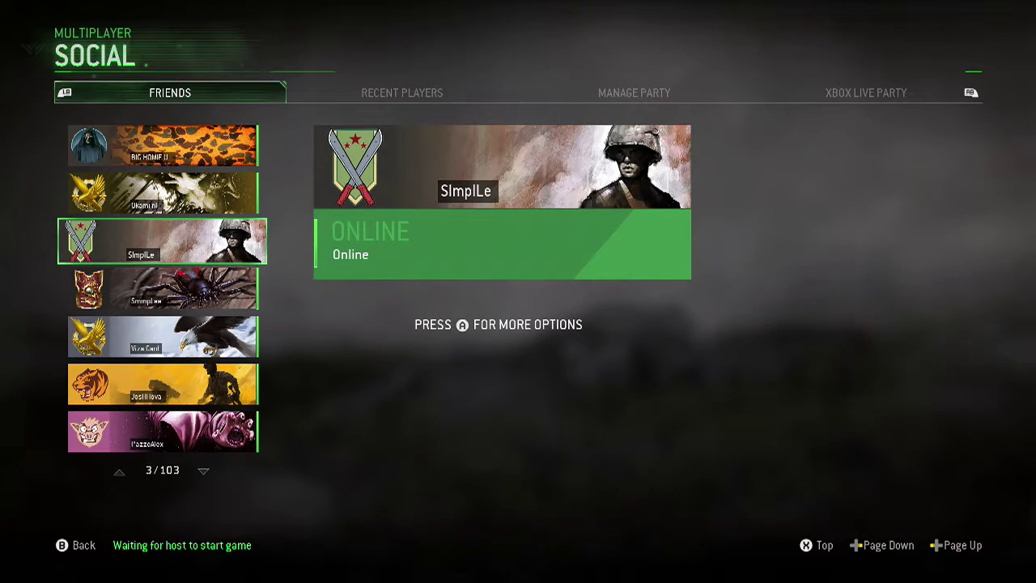
{"action": "key", "text": "Down"}
{"action": "key", "text": "Down"}
{"action": "key", "text": "Down"}
{"action": "key", "text": "Down"}
{"action": "key", "text": "Down"}
{"action": "key", "text": "Down"}
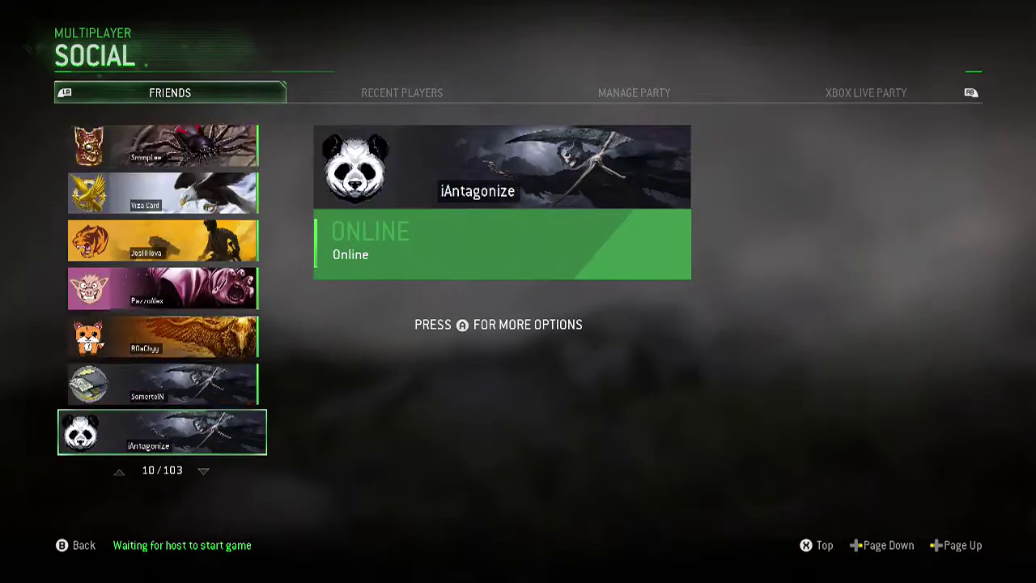
{"action": "key", "text": "Down"}
{"action": "key", "text": "Down"}
{"action": "key", "text": "Down"}
{"action": "key", "text": "Down"}
{"action": "key", "text": "Down"}
{"action": "key", "text": "Down"}
{"action": "key", "text": "Down"}
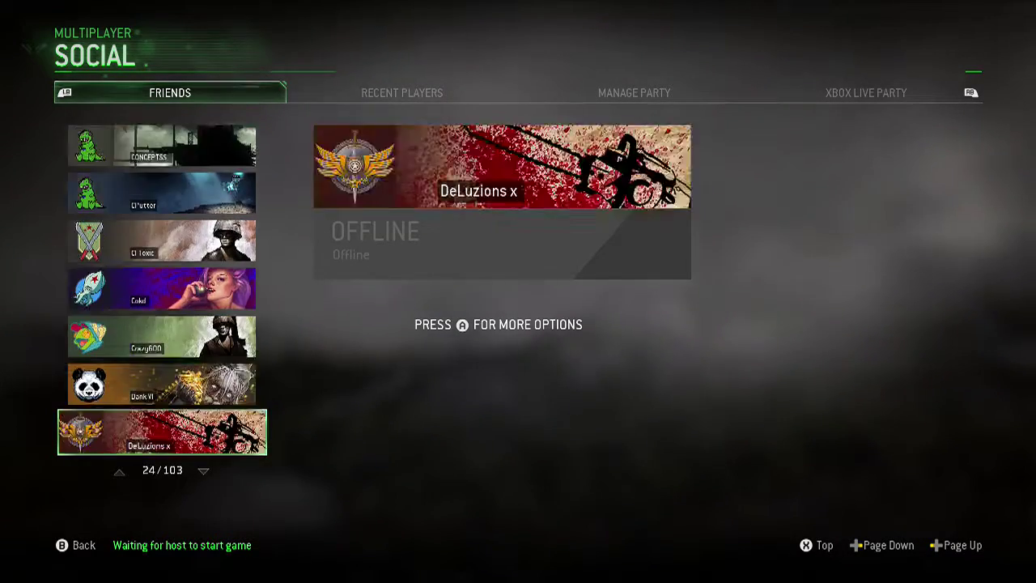
{"action": "key", "text": "Down"}
{"action": "key", "text": "Down"}
{"action": "key", "text": "Down"}
{"action": "key", "text": "Down"}
{"action": "key", "text": "Down"}
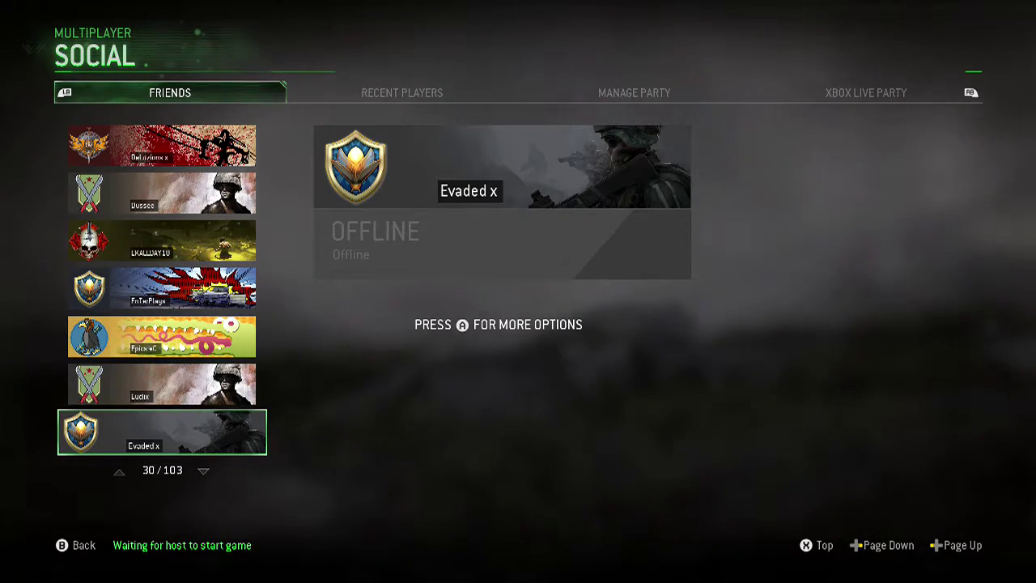
{"action": "key", "text": "Escape"}
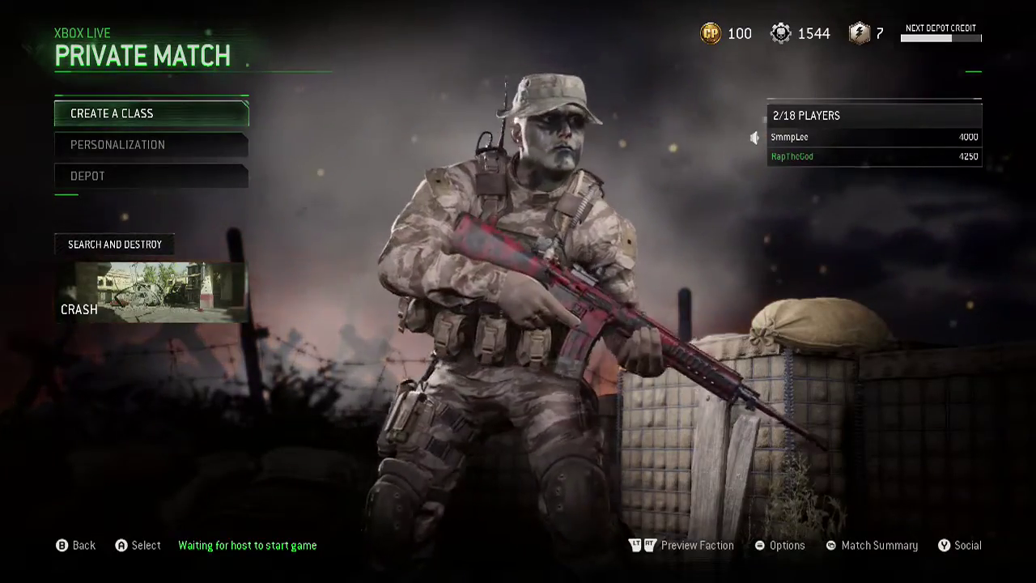
{"action": "key", "text": "super"}
{"action": "key", "text": "super"}
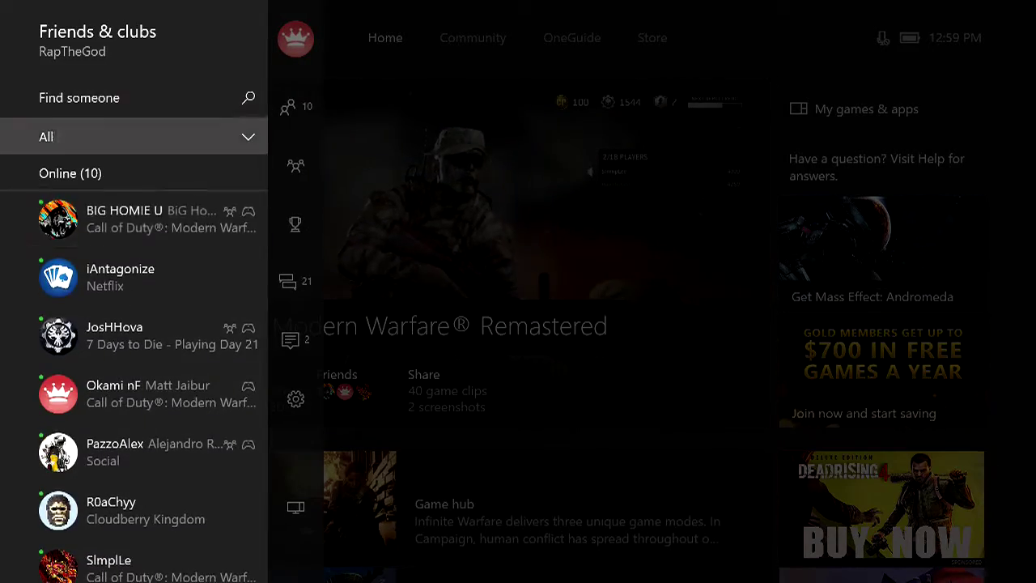
Invite the first friend in the Xbox guide to Modern Warfare, then close the guide
{"action": "key", "text": "Down"}
{"action": "key", "text": "Down"}
{"action": "key", "text": "Up"}
{"action": "key", "text": "Return"}
{"action": "key", "text": "Down"}
{"action": "key", "text": "Return"}
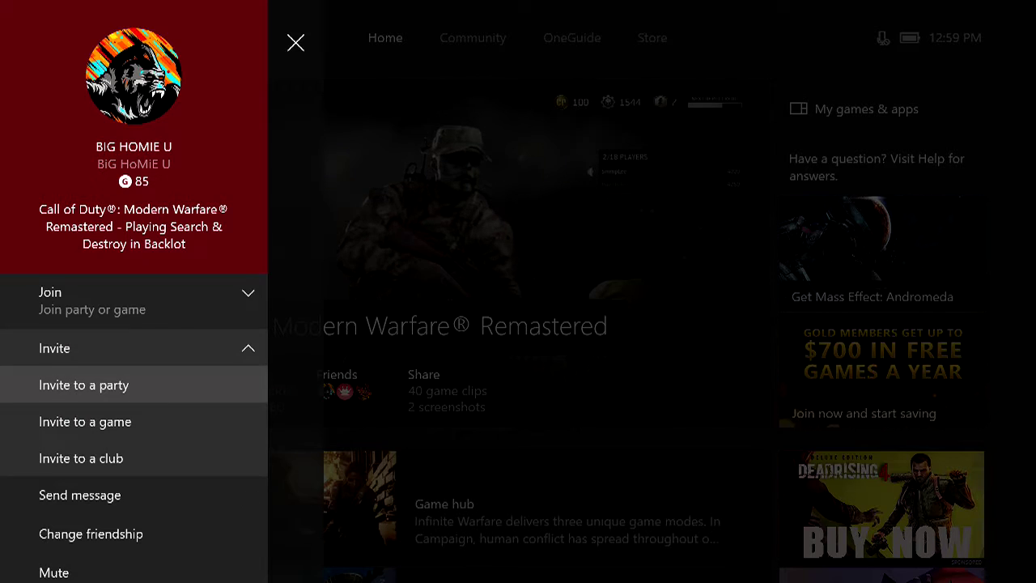
{"action": "key", "text": "Down"}
{"action": "key", "text": "Return"}
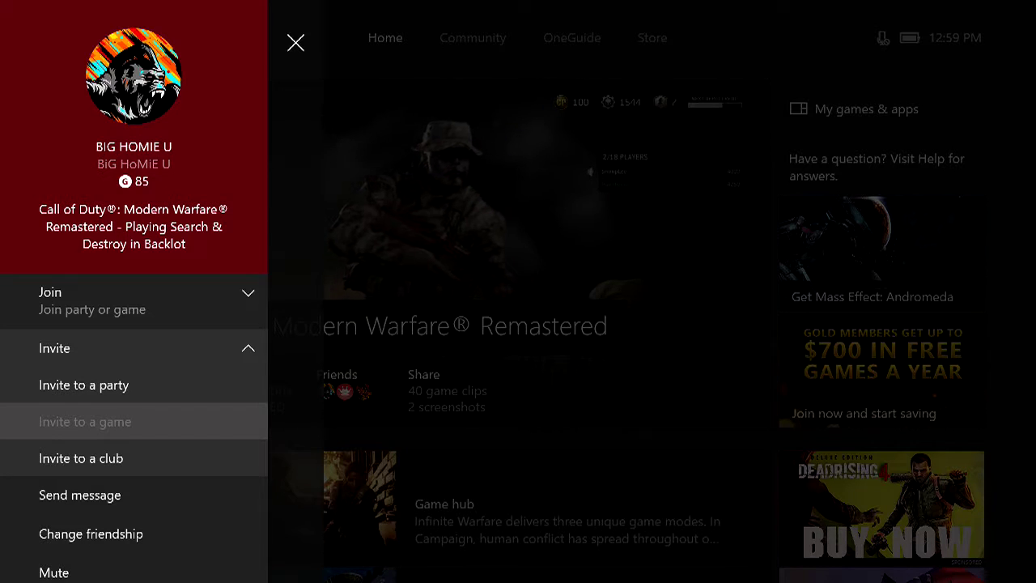
{"action": "key", "text": "Escape"}
{"action": "key", "text": "Escape"}
{"action": "key", "text": "Escape"}
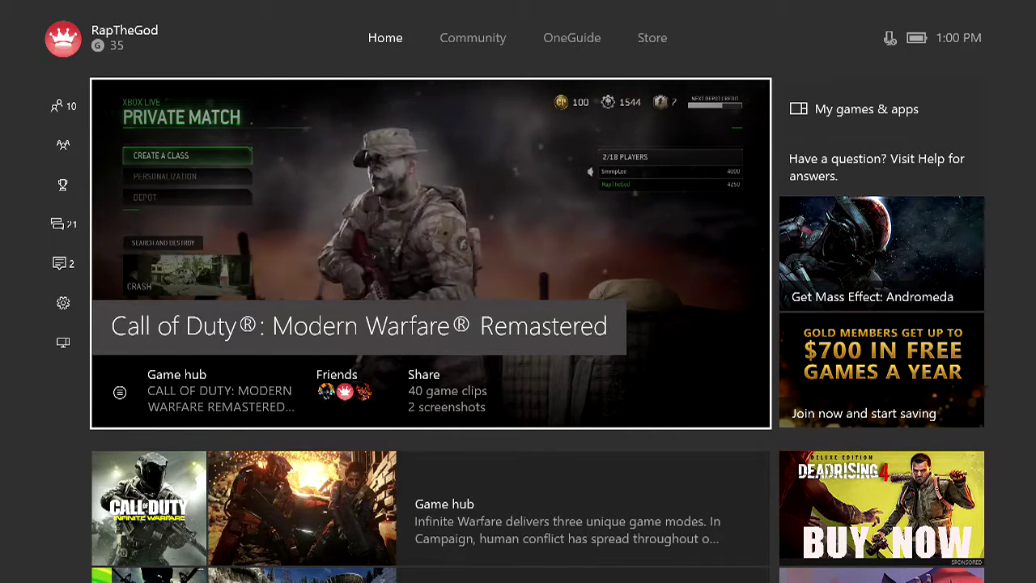
From the guide, invite the third listed friend, who is playing Modern Warfare, to the game
{"action": "key", "text": "super"}
{"action": "key", "text": "Down"}
{"action": "key", "text": "Down"}
{"action": "key", "text": "Return"}
{"action": "key", "text": "Down"}
{"action": "key", "text": "Return"}
{"action": "key", "text": "Down"}
{"action": "key", "text": "Down"}
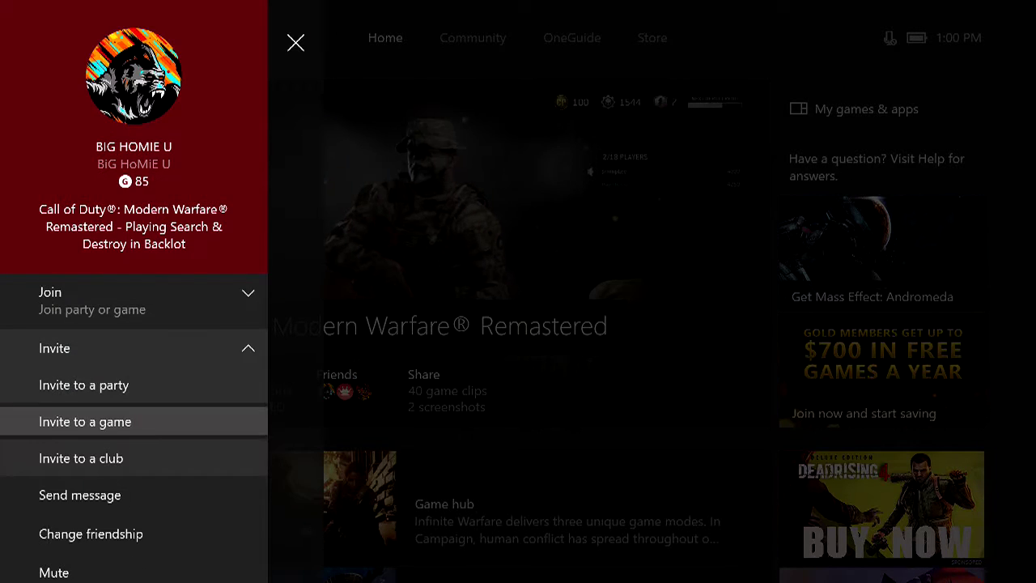
{"action": "key", "text": "Return"}
{"action": "key", "text": "Escape"}
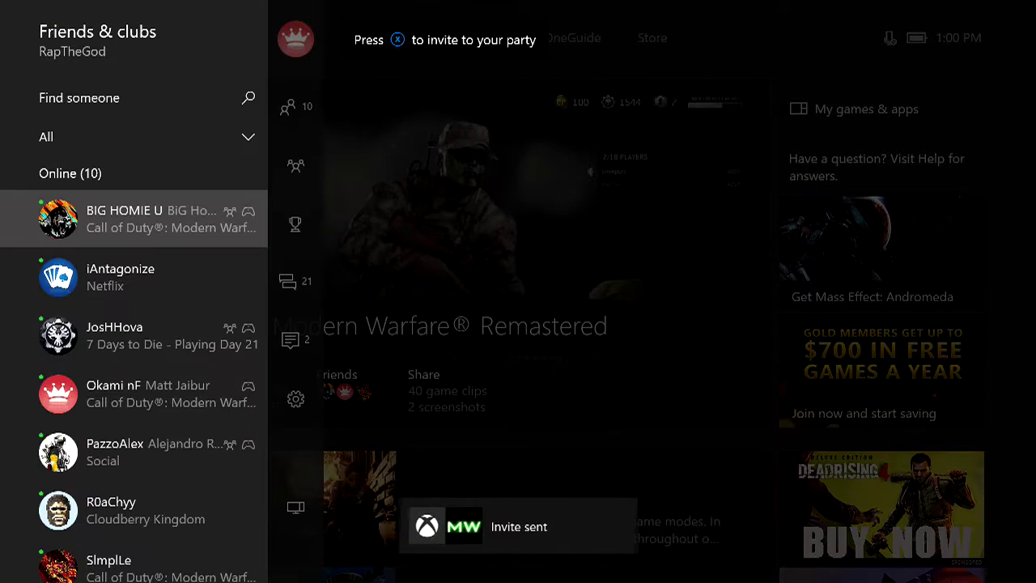
Move through the guide sections to achievements and back into the friends list
{"action": "key", "text": "Down"}
{"action": "key", "text": "Left"}
{"action": "key", "text": "Down"}
{"action": "key", "text": "Down"}
{"action": "key", "text": "Down"}
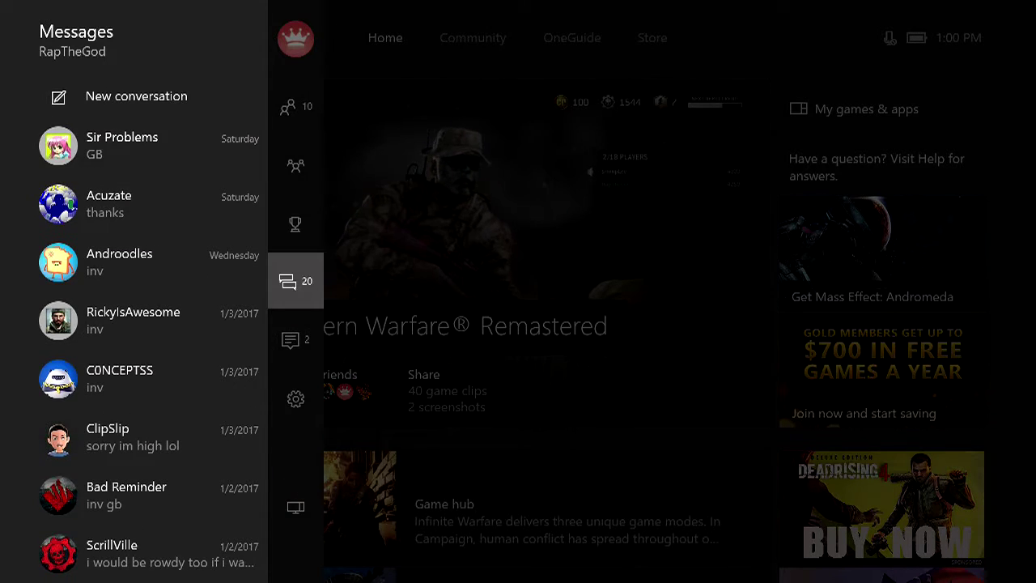
{"action": "key", "text": "Up"}
{"action": "key", "text": "Up"}
{"action": "key", "text": "Up"}
{"action": "key", "text": "Left"}
{"action": "key", "text": "Down"}
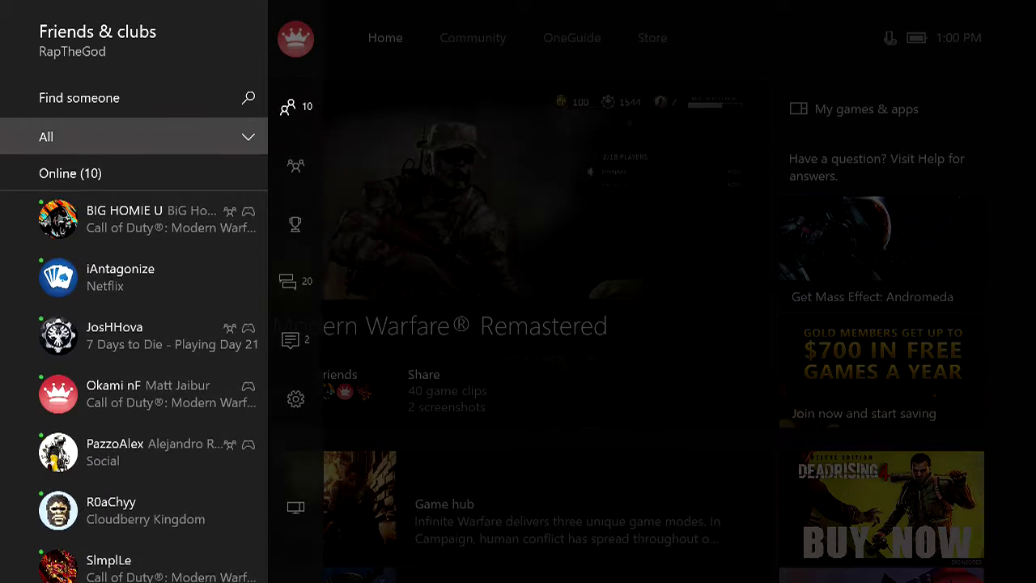
{"action": "key", "text": "Down"}
{"action": "key", "text": "Down"}
{"action": "key", "text": "Down"}
{"action": "key", "text": "Down"}
{"action": "key", "text": "Down"}
{"action": "key", "text": "Down"}
{"action": "key", "text": "Down"}
{"action": "key", "text": "Down"}
{"action": "key", "text": "Down"}
{"action": "key", "text": "Down"}
{"action": "key", "text": "Down"}
{"action": "key", "text": "Down"}
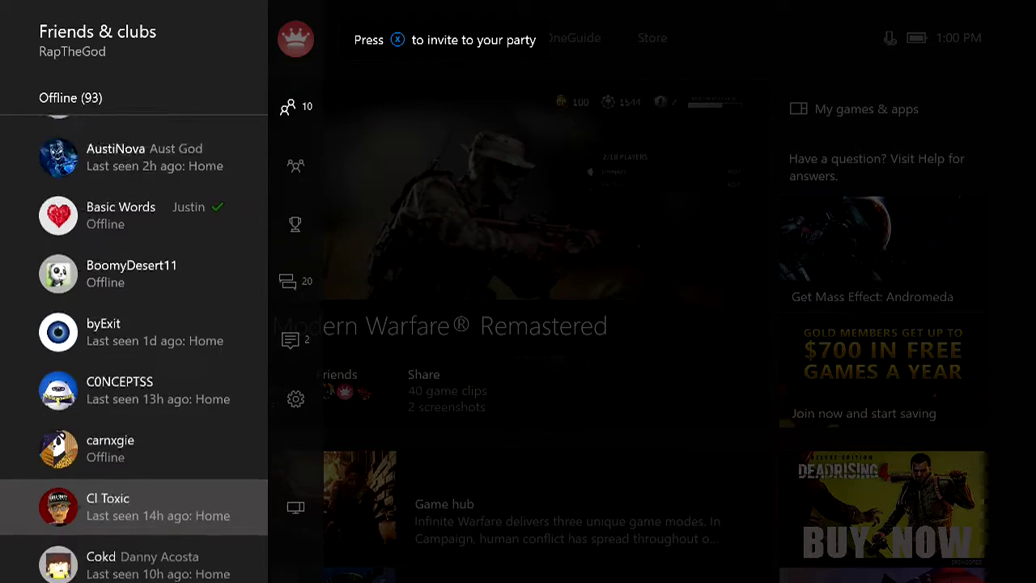
{"action": "key", "text": "Down"}
{"action": "key", "text": "Down"}
{"action": "key", "text": "Up"}
{"action": "key", "text": "Up"}
{"action": "key", "text": "Up"}
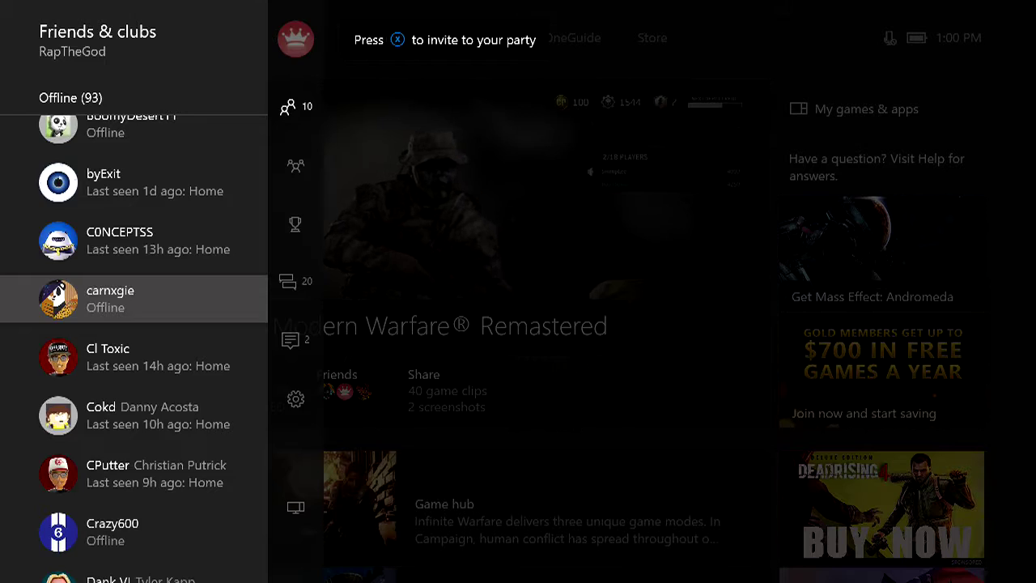
{"action": "key", "text": "Return"}
{"action": "key", "text": "Down"}
{"action": "key", "text": "Return"}
{"action": "key", "text": "Down"}
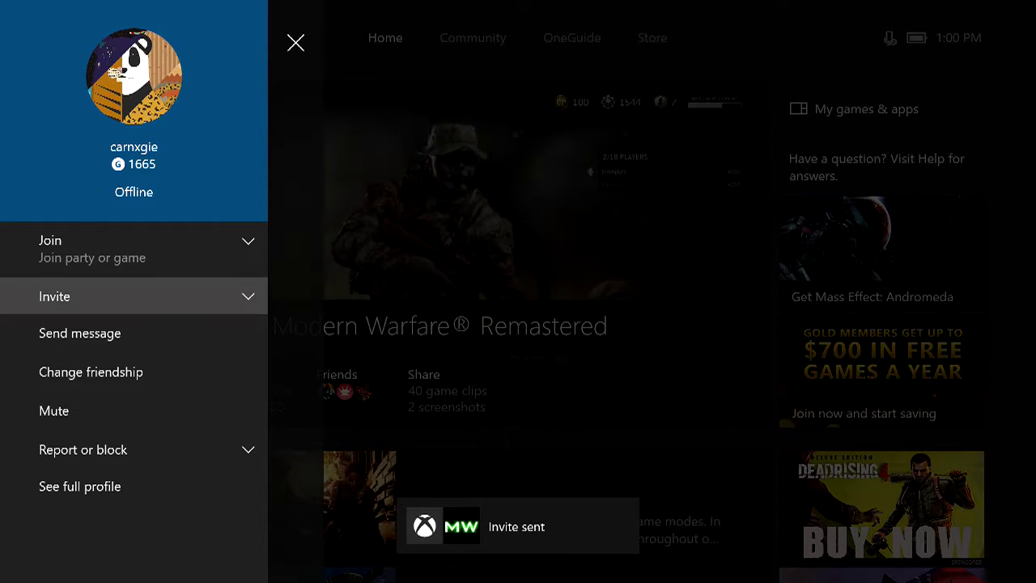
{"action": "key", "text": "Escape"}
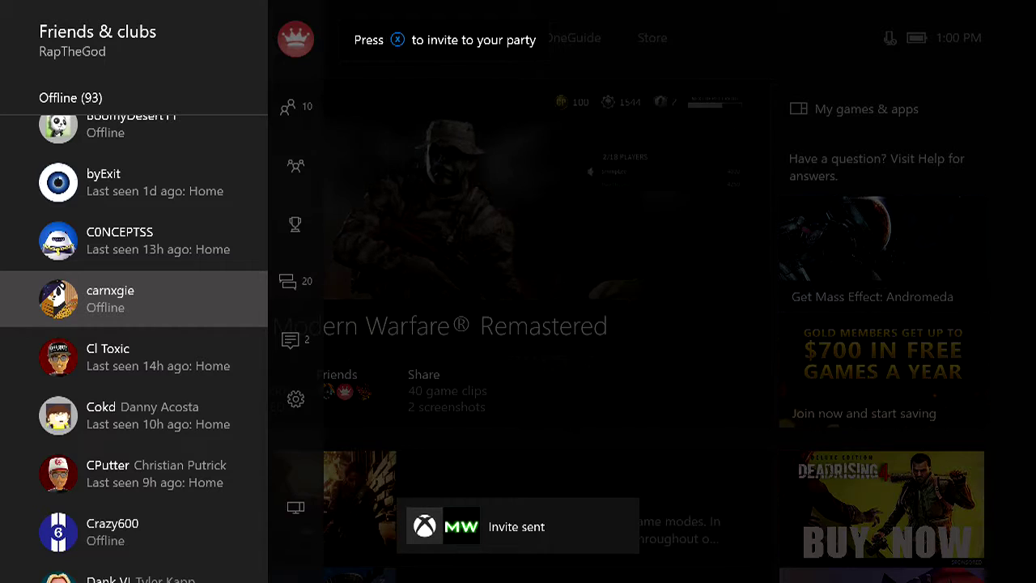
{"action": "key", "text": "Up"}
{"action": "key", "text": "Up"}
{"action": "key", "text": "Up"}
{"action": "key", "text": "Up"}
{"action": "key", "text": "Up"}
{"action": "key", "text": "Up"}
{"action": "key", "text": "Up"}
{"action": "key", "text": "Up"}
{"action": "key", "text": "Up"}
{"action": "key", "text": "Up"}
{"action": "key", "text": "Up"}
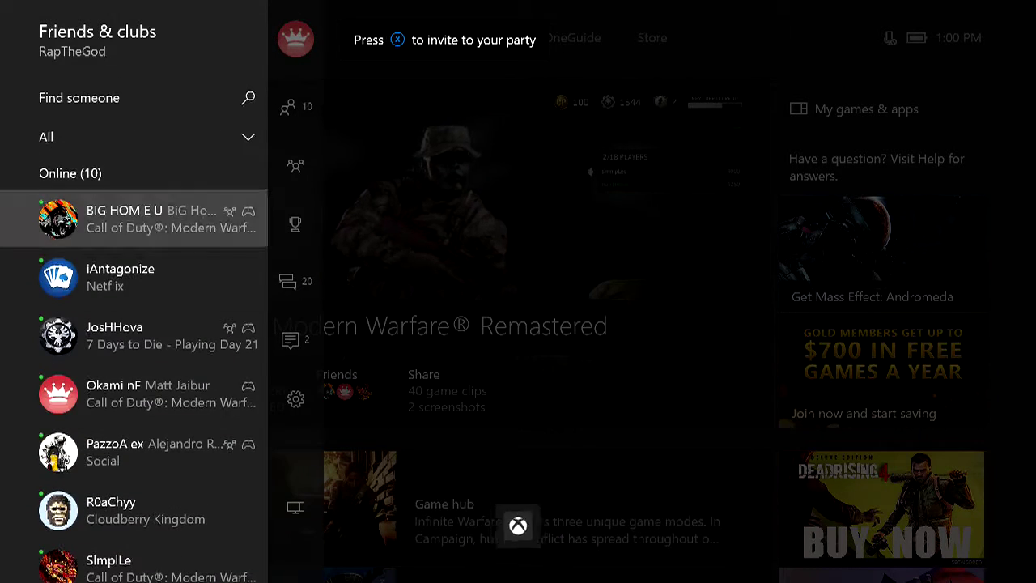
{"action": "key", "text": "Return"}
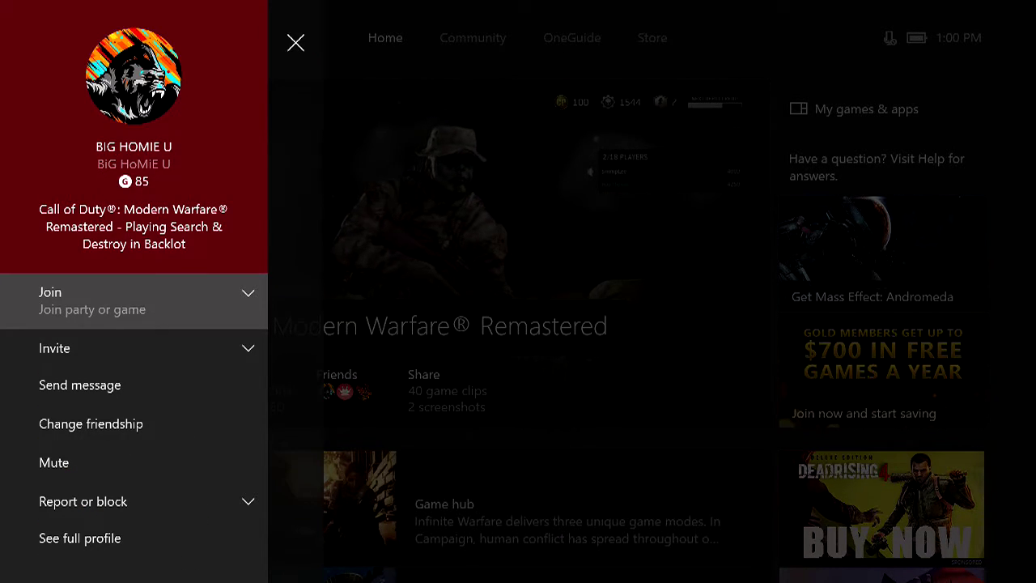
{"action": "key", "text": "Escape"}
{"action": "key", "text": "Escape"}
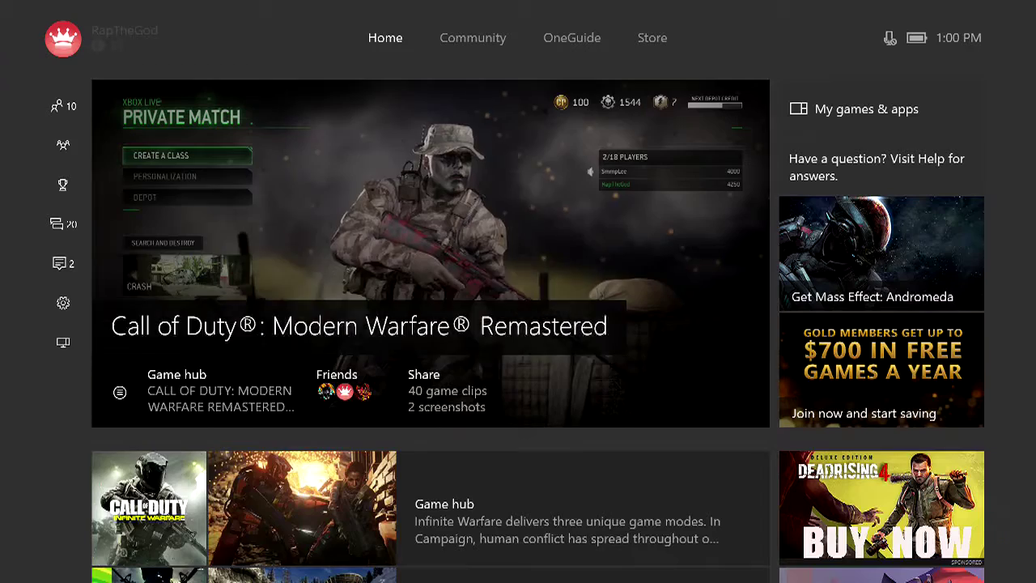
{"action": "key", "text": "Right"}
{"action": "key", "text": "Left"}
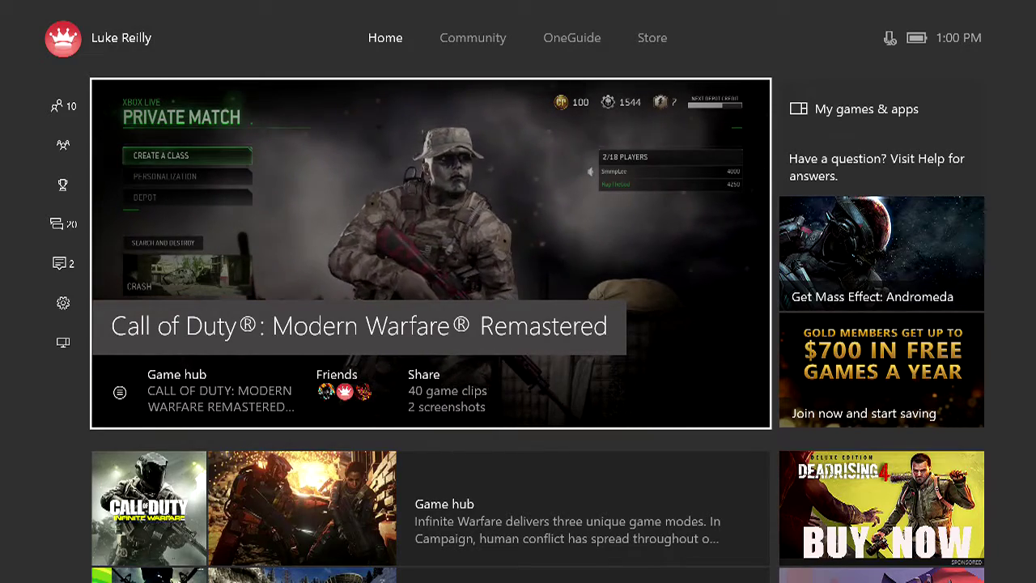
{"action": "key", "text": "Return"}
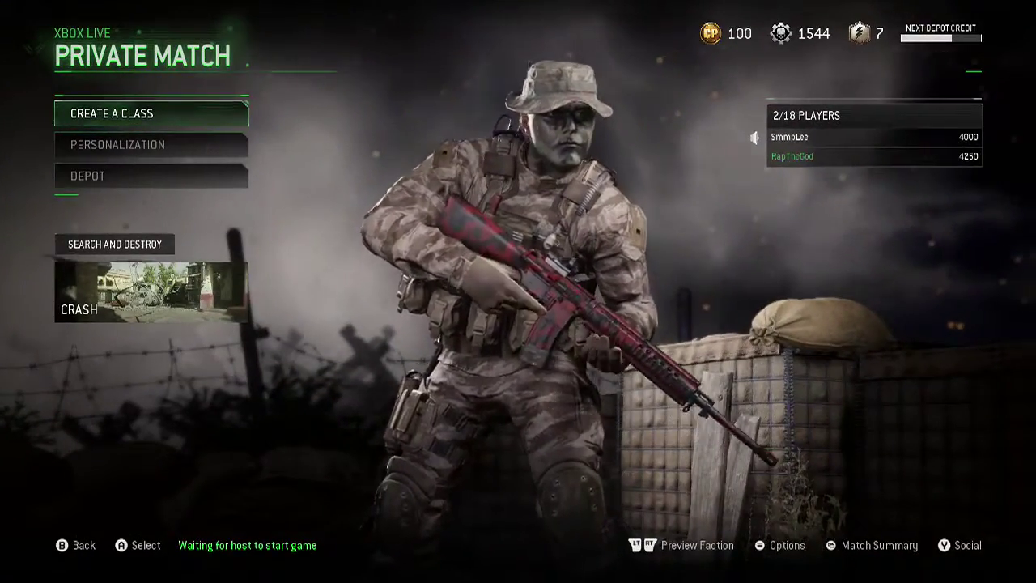
{"action": "key", "text": "y"}
{"action": "key", "text": "Return"}
{"action": "key", "text": "Escape"}
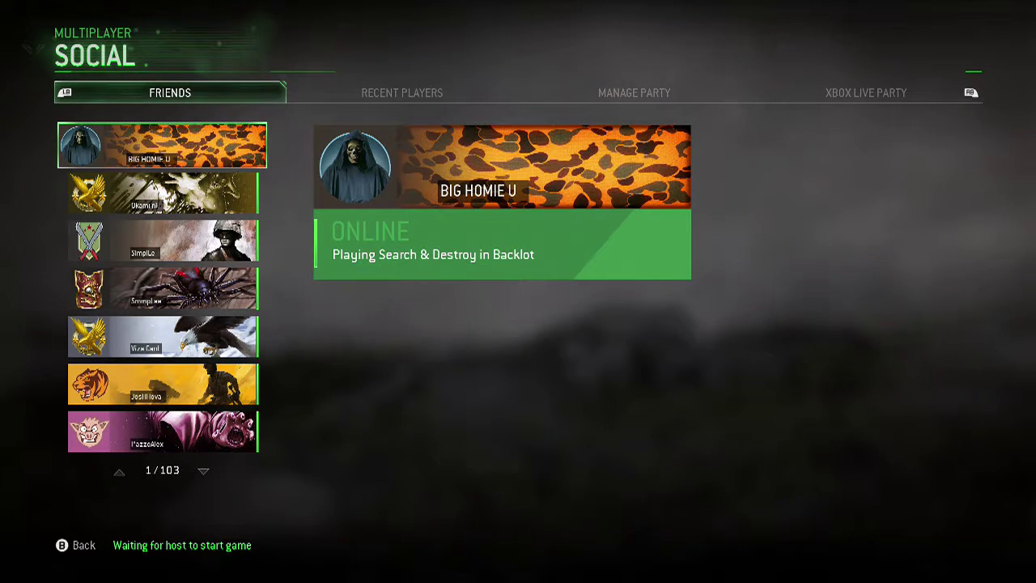
{"action": "key", "text": "Return"}
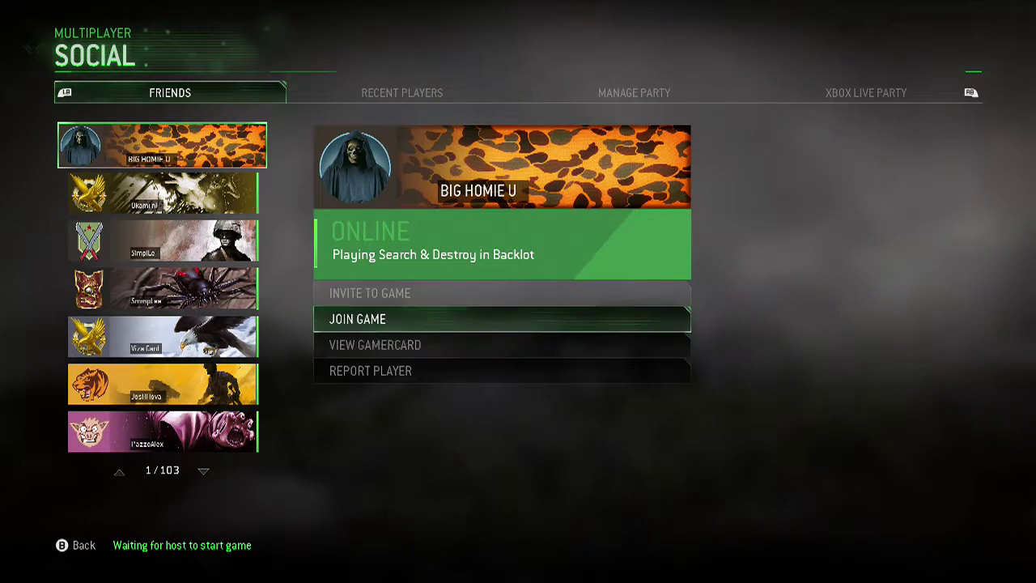
{"action": "key", "text": "Down"}
{"action": "key", "text": "Return"}
{"action": "key", "text": "Escape"}
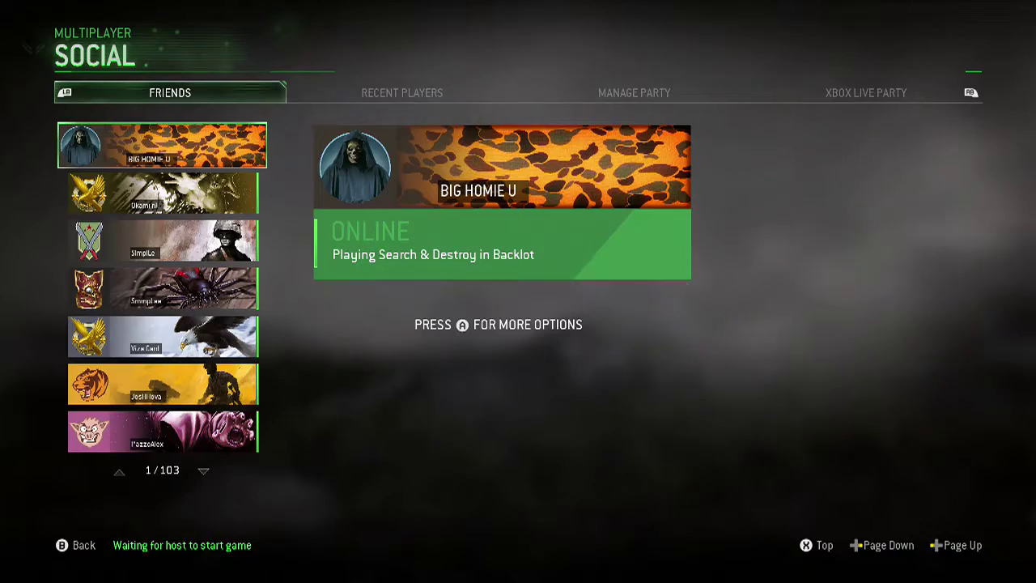
{"action": "key", "text": "Escape"}
{"action": "key", "text": "super"}
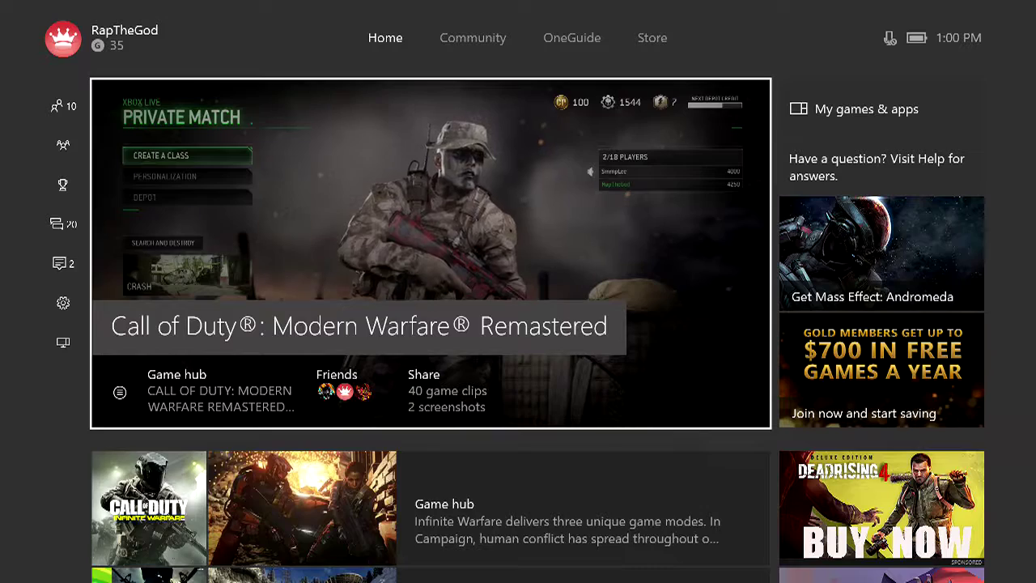
{"action": "key", "text": "Left"}
{"action": "key", "text": "Down"}
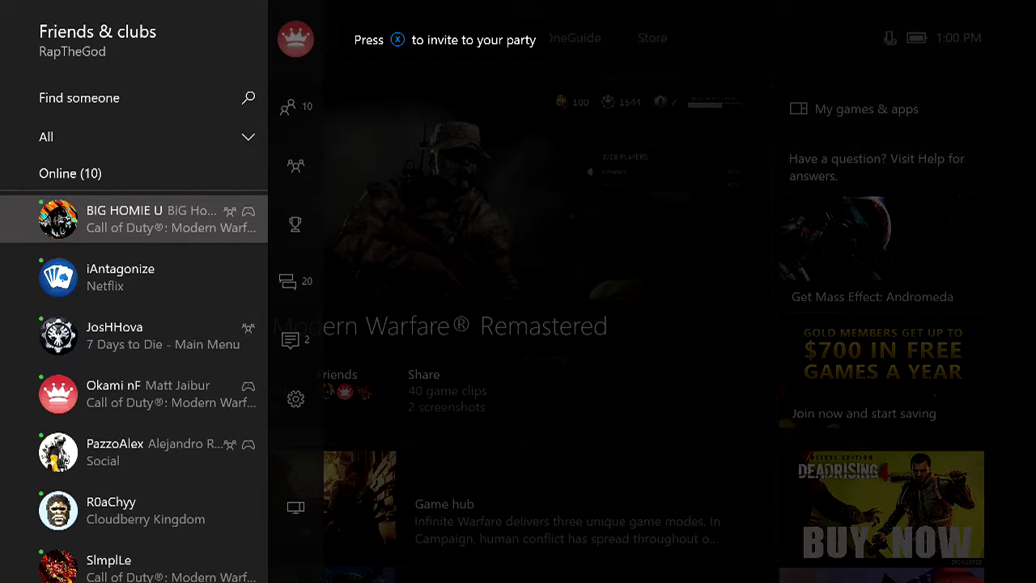
{"action": "key", "text": "Return"}
{"action": "key", "text": "Down"}
{"action": "key", "text": "Down"}
Type 'forfeit' on the on-screen keyboard, send it, and close the guide
{"action": "key", "text": "Return"}
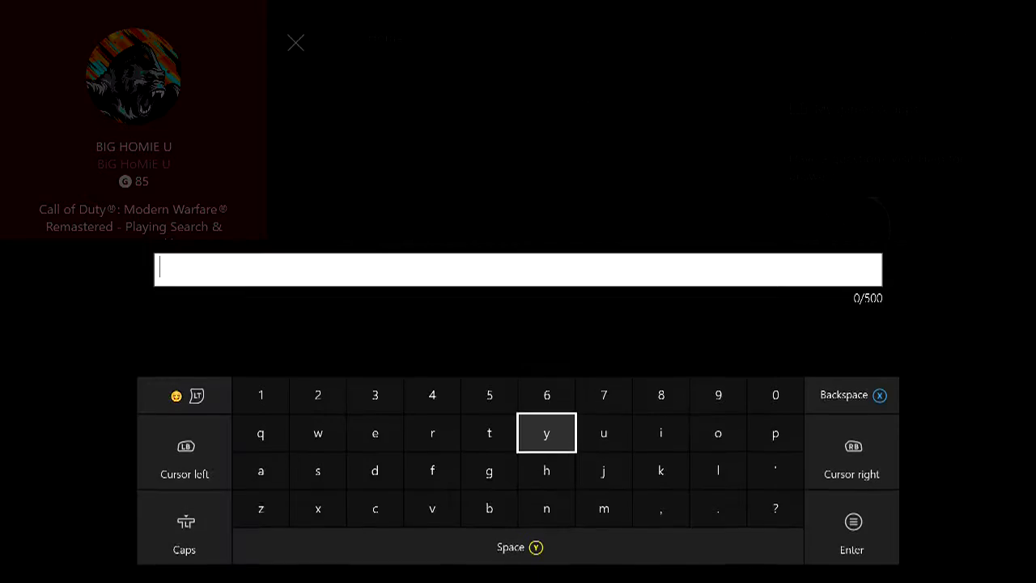
{"action": "key", "text": "Down"}
{"action": "key", "text": "Left"}
{"action": "type", "text": "frf"}
{"action": "key", "text": "Up"}
{"action": "key", "text": "Left"}
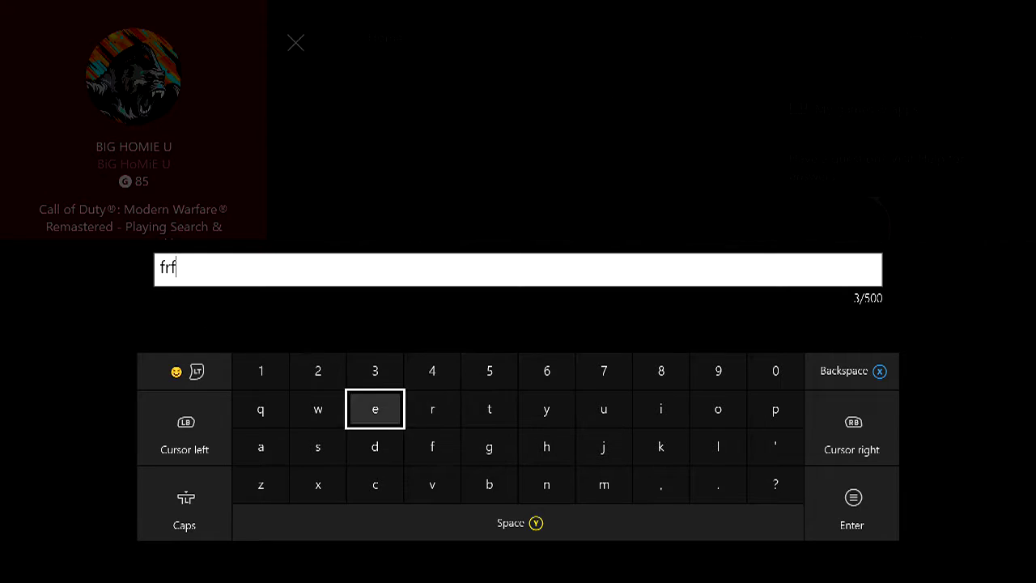
{"action": "type", "text": "e"}
{"action": "key", "text": "Right"}
{"action": "key", "text": "Right"}
{"action": "key", "text": "Right"}
{"action": "key", "text": "Right"}
{"action": "key", "text": "Right"}
{"action": "key", "text": "Right"}
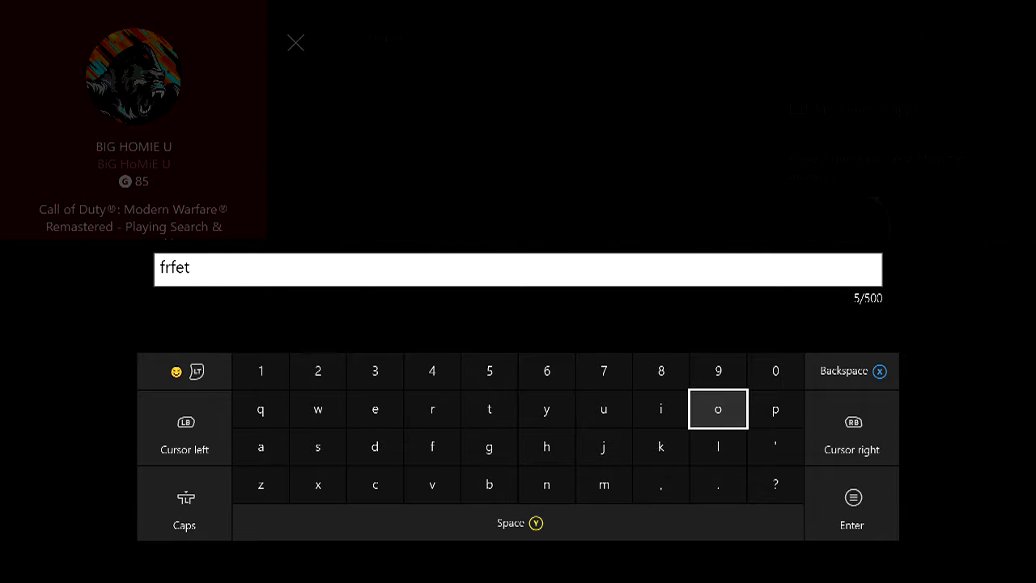
{"action": "key", "text": "Right"}
{"action": "key", "text": "Right"}
{"action": "key", "text": "Left"}
{"action": "key", "text": "Return"}
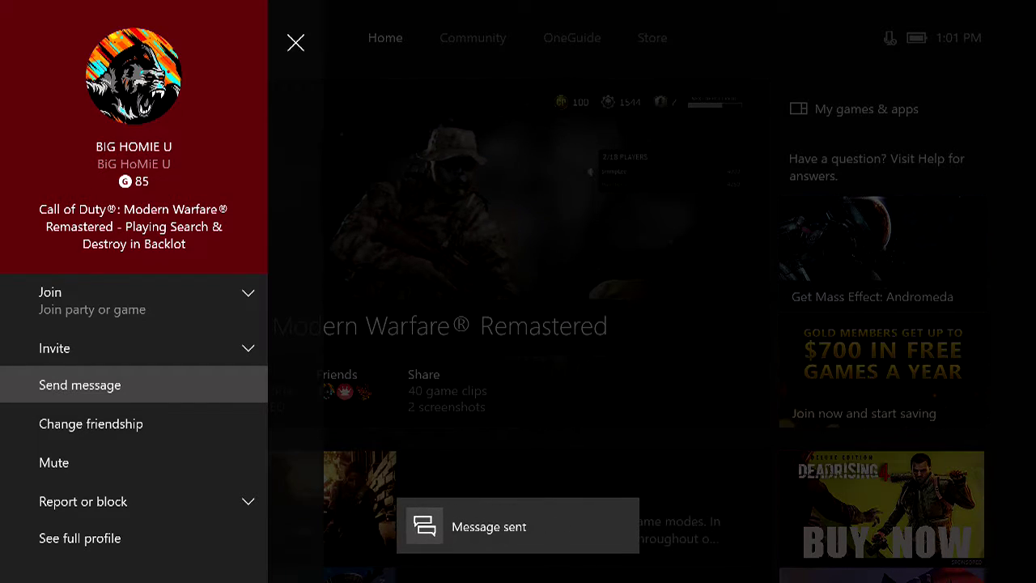
{"action": "key", "text": "Escape"}
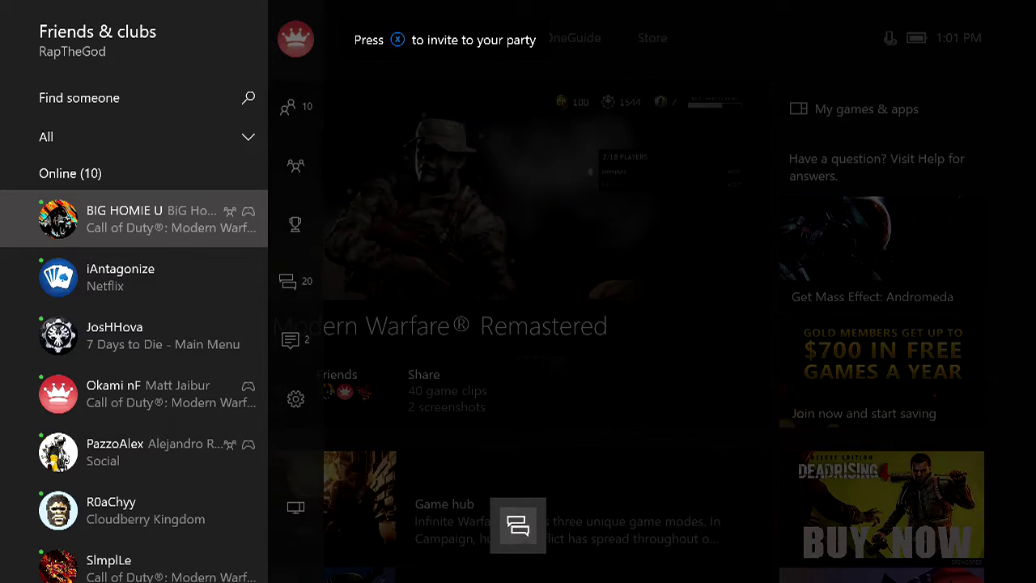
{"action": "key", "text": "Escape"}
Back in the game, scroll the Social friends list to Basic Words, then open the Xbox guide
{"action": "key", "text": "Return"}
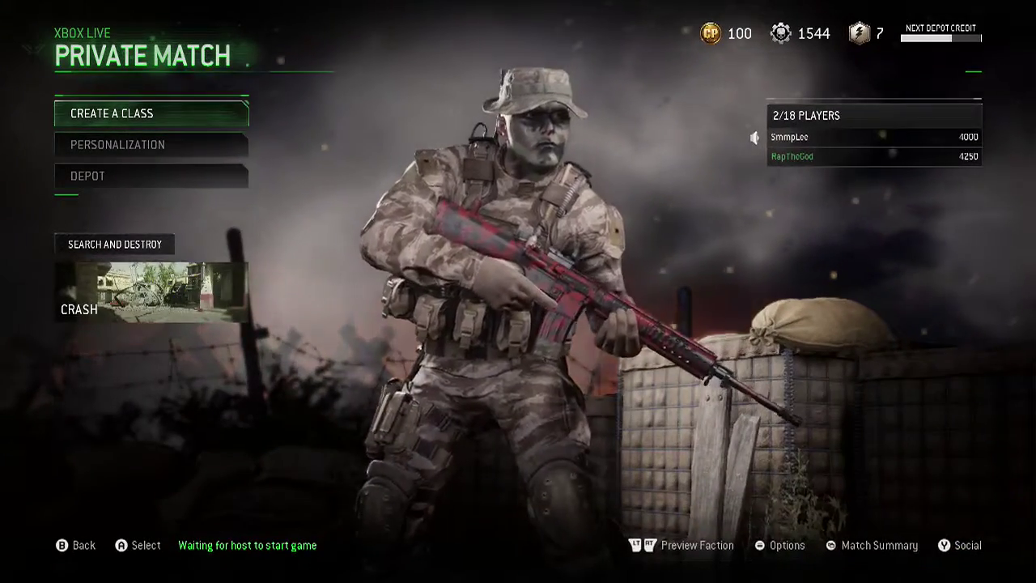
{"action": "key", "text": "y"}
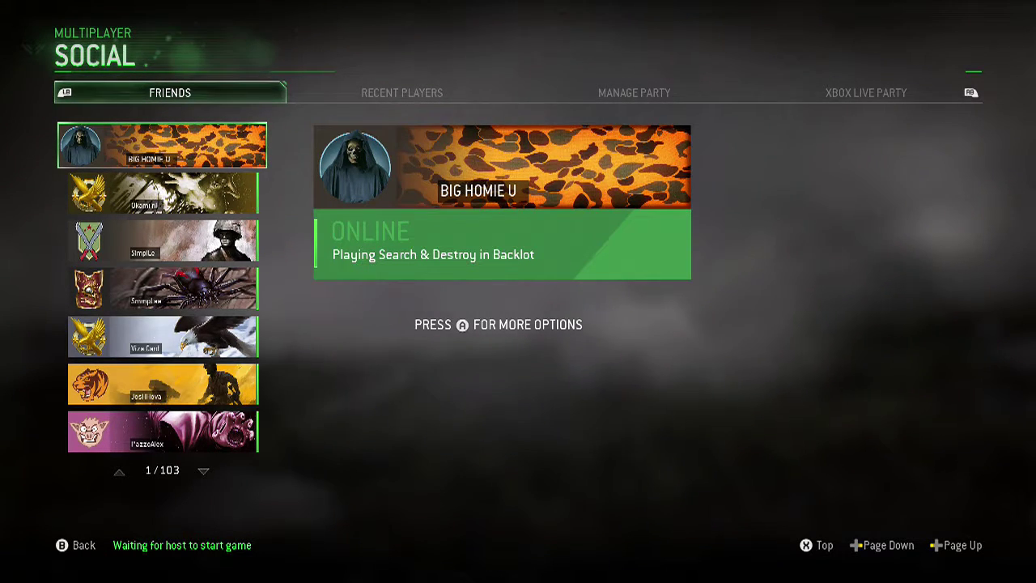
{"action": "key", "text": "Down"}
{"action": "key", "text": "Down"}
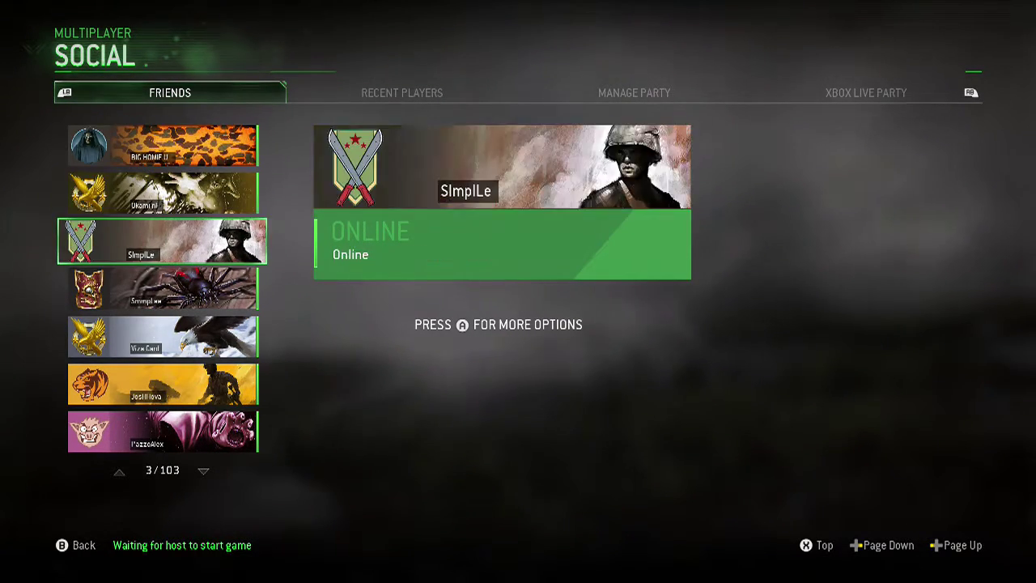
{"action": "key", "text": "Down"}
{"action": "key", "text": "Down"}
{"action": "key", "text": "Down"}
{"action": "key", "text": "Down"}
{"action": "key", "text": "Down"}
{"action": "key", "text": "Down"}
{"action": "key", "text": "Down"}
{"action": "key", "text": "Down"}
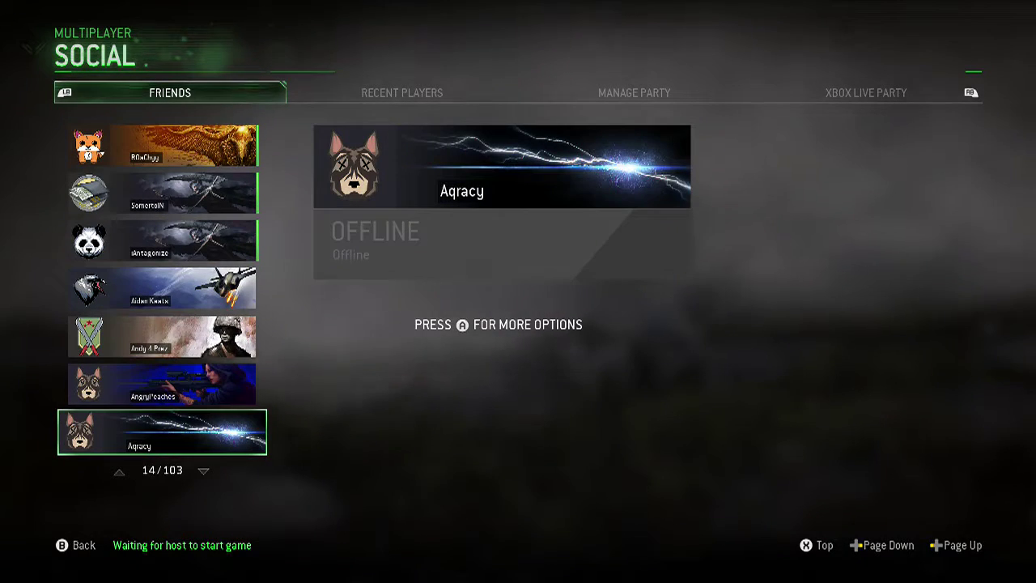
{"action": "key", "text": "Down"}
{"action": "key", "text": "Down"}
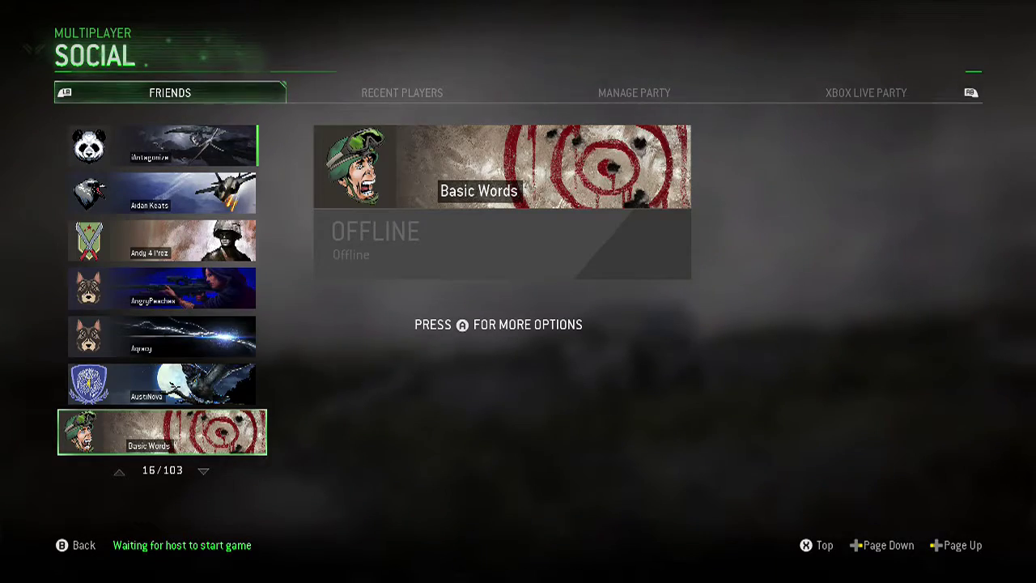
{"action": "key", "text": "super"}
{"action": "key", "text": "super"}
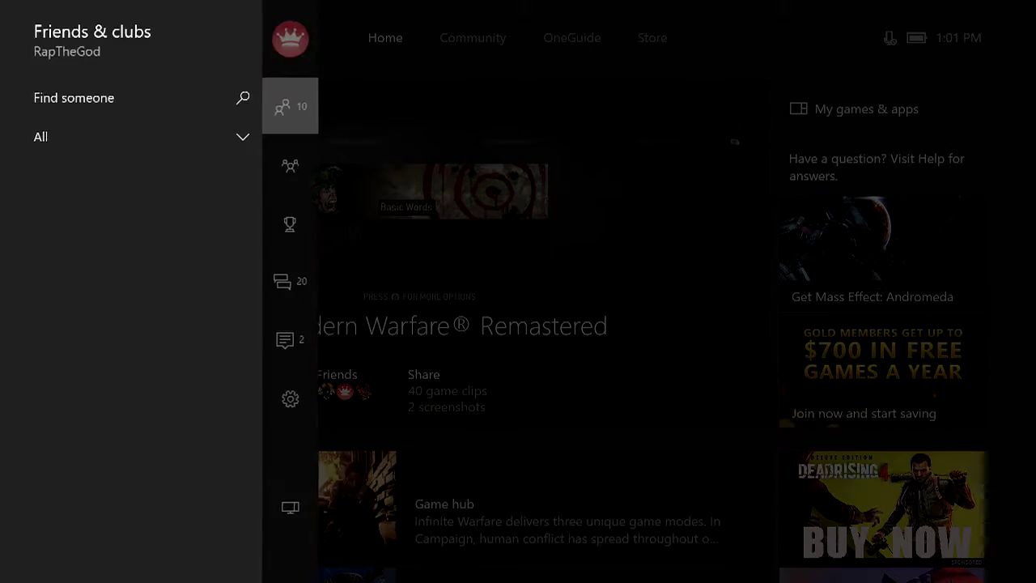
Step down to Parties and back up to the Friends tab to list ten online friends
{"action": "key", "text": "Left"}
{"action": "key", "text": "Down"}
{"action": "key", "text": "Up"}
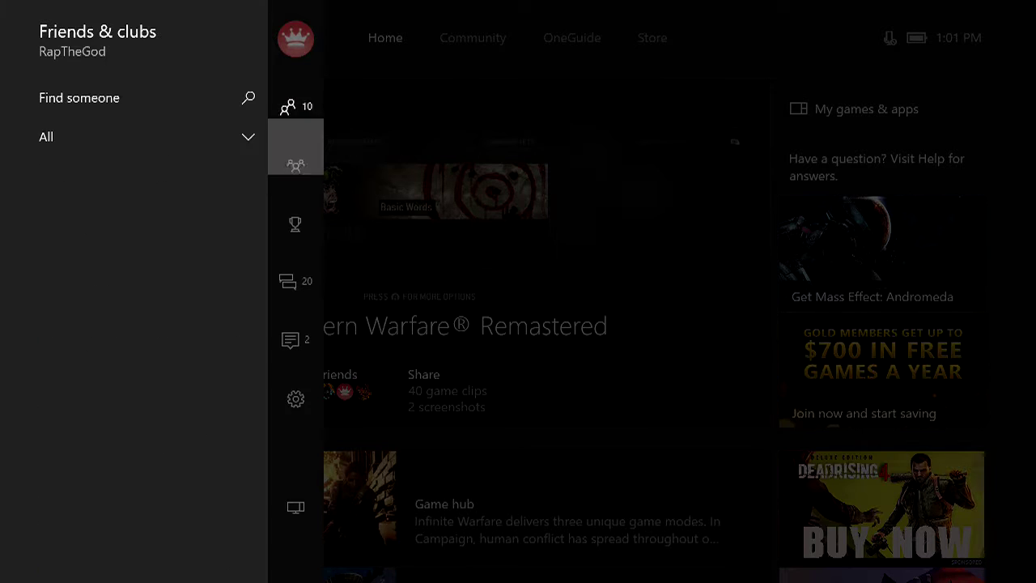
{"action": "key", "text": "Up"}
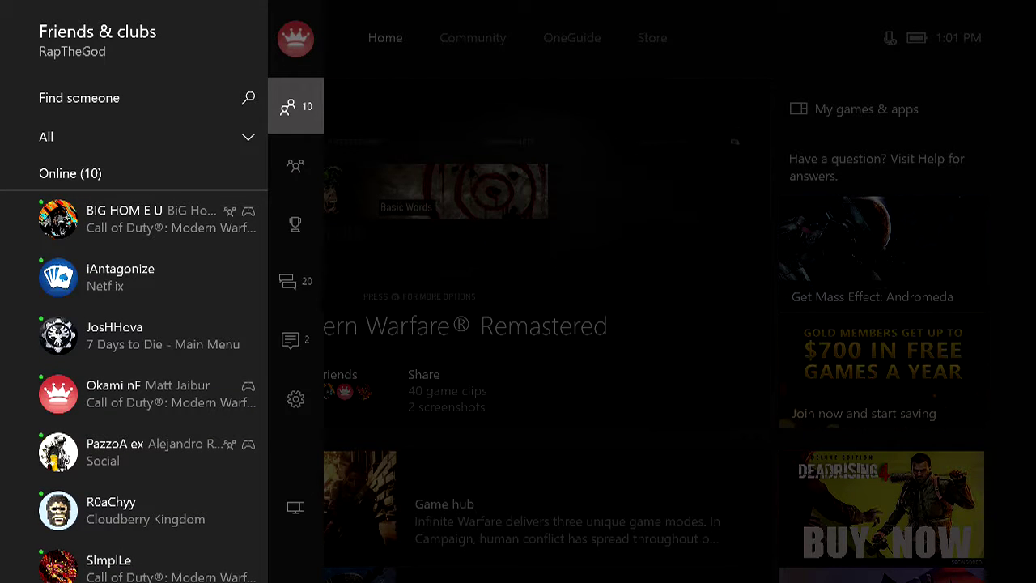